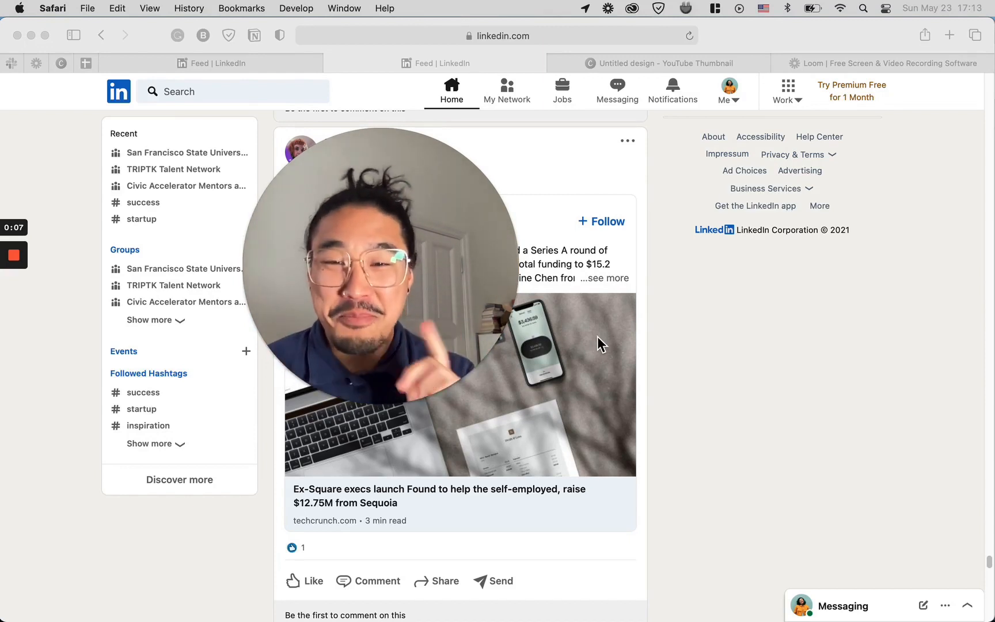
Step: Browse the LinkedIn feed and examine how posts present images, videos and article links
{"action": "left_click", "coordinate": [354, 403]}
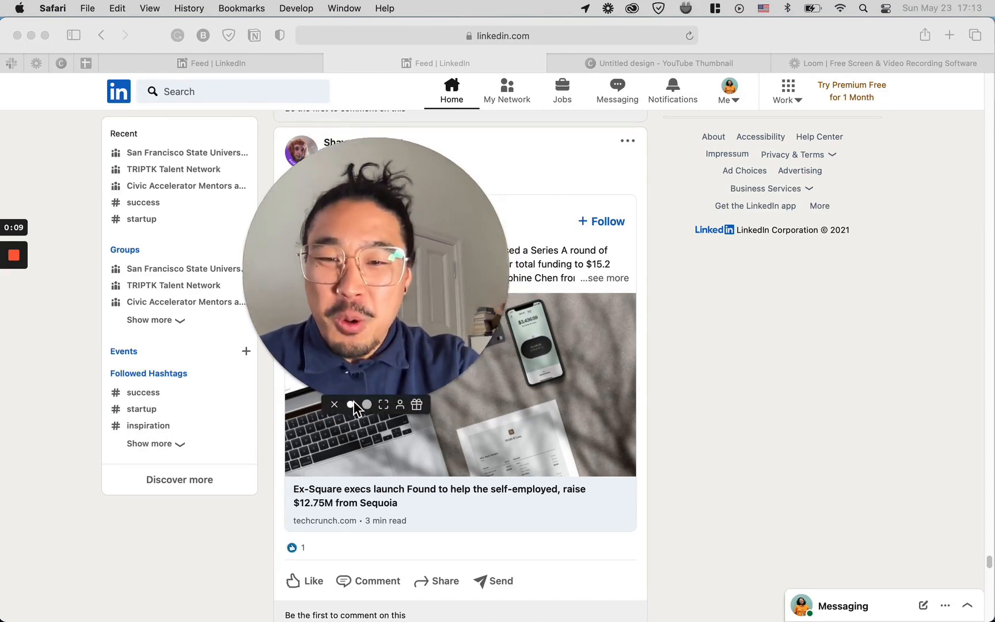
{"action": "left_click_drag", "start_coordinate": [329, 373], "coordinate": [744, 249]}
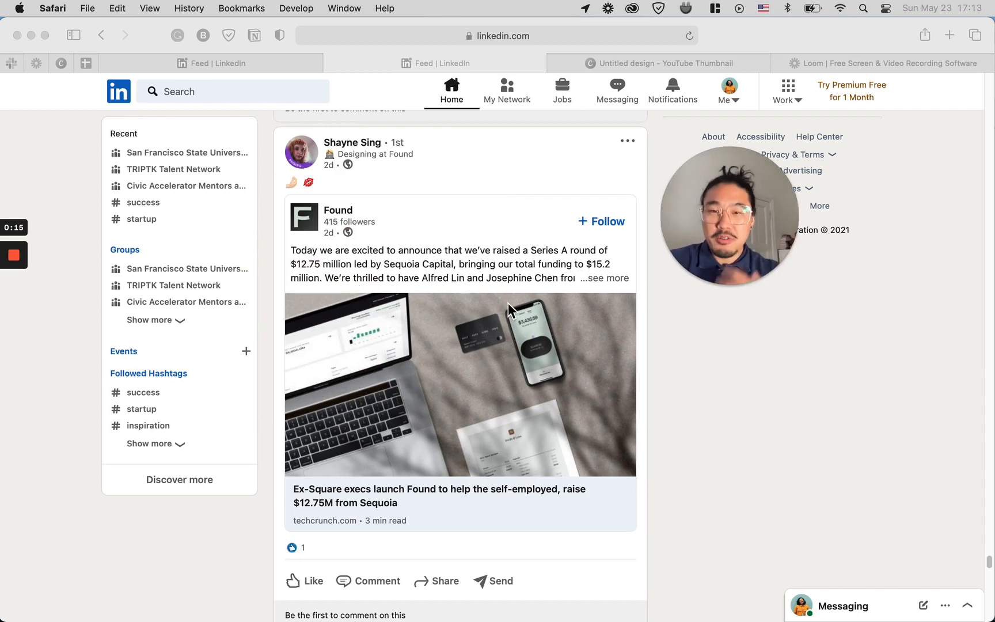
{"action": "scroll", "coordinate": [409, 316], "scroll_direction": "down", "scroll_amount": 3}
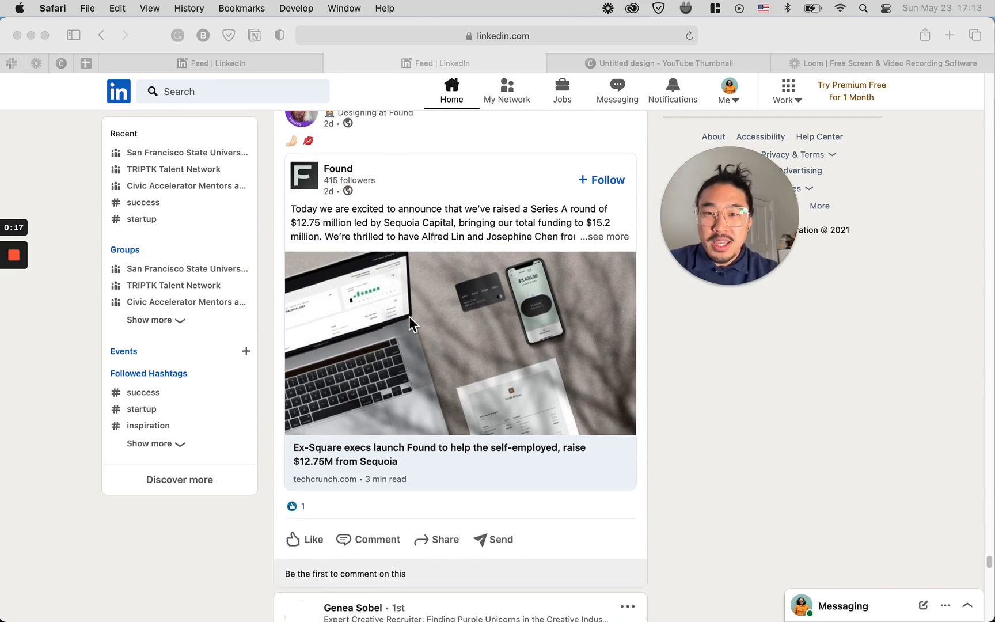
{"action": "scroll", "coordinate": [408, 317], "scroll_direction": "down", "scroll_amount": 1}
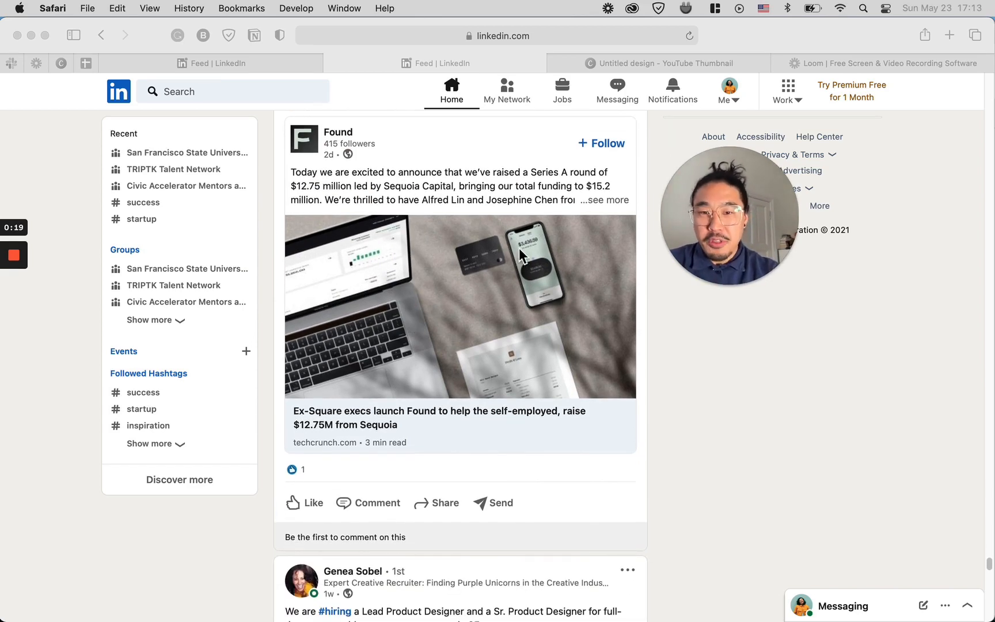
{"action": "scroll", "coordinate": [377, 329], "scroll_direction": "down", "scroll_amount": 20}
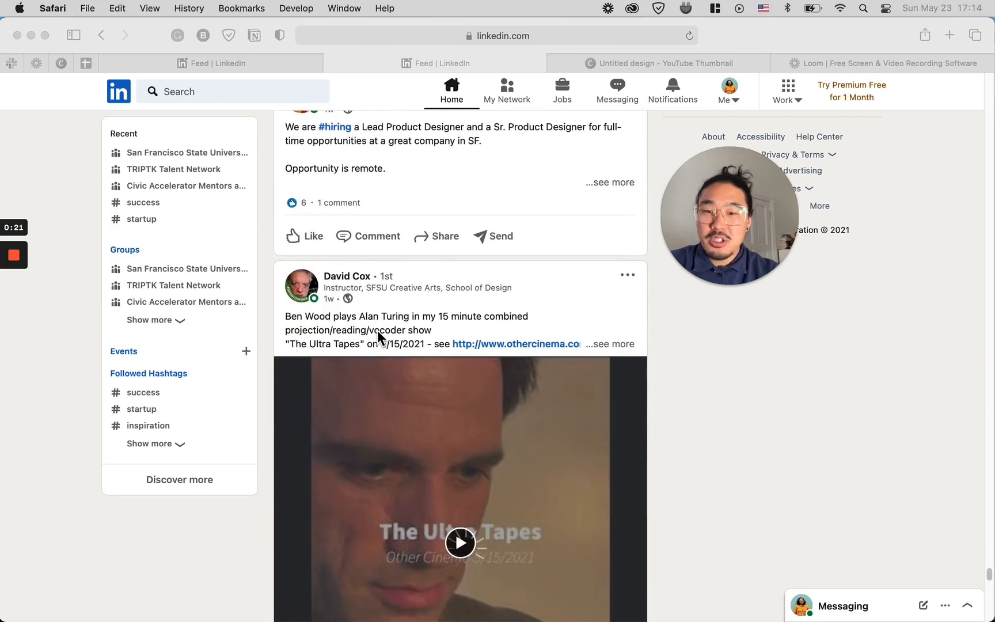
{"action": "scroll", "coordinate": [378, 337], "scroll_direction": "down", "scroll_amount": 20}
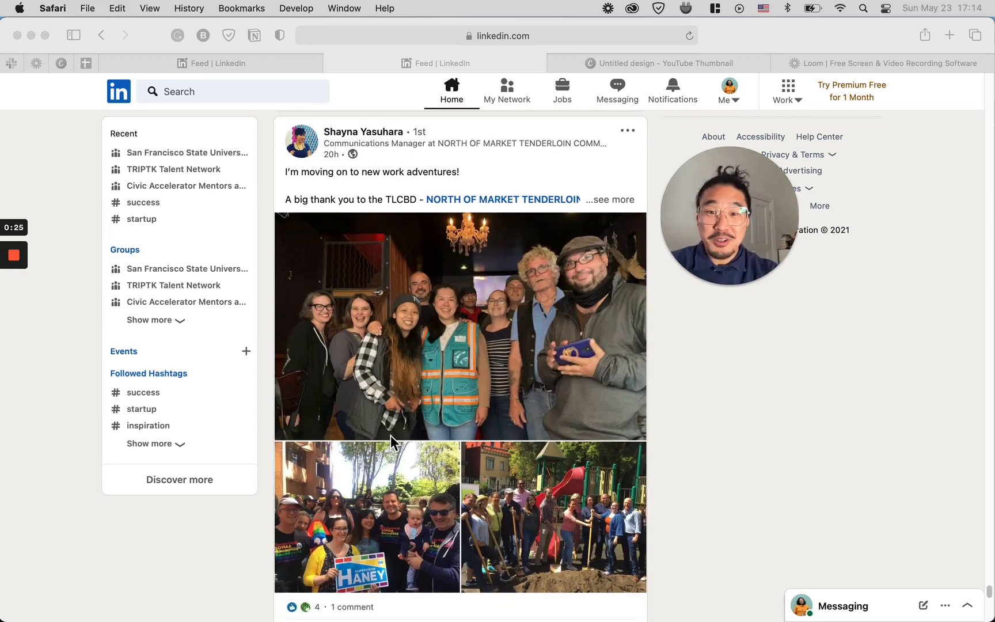
{"action": "scroll", "coordinate": [391, 435], "scroll_direction": "up", "scroll_amount": 20}
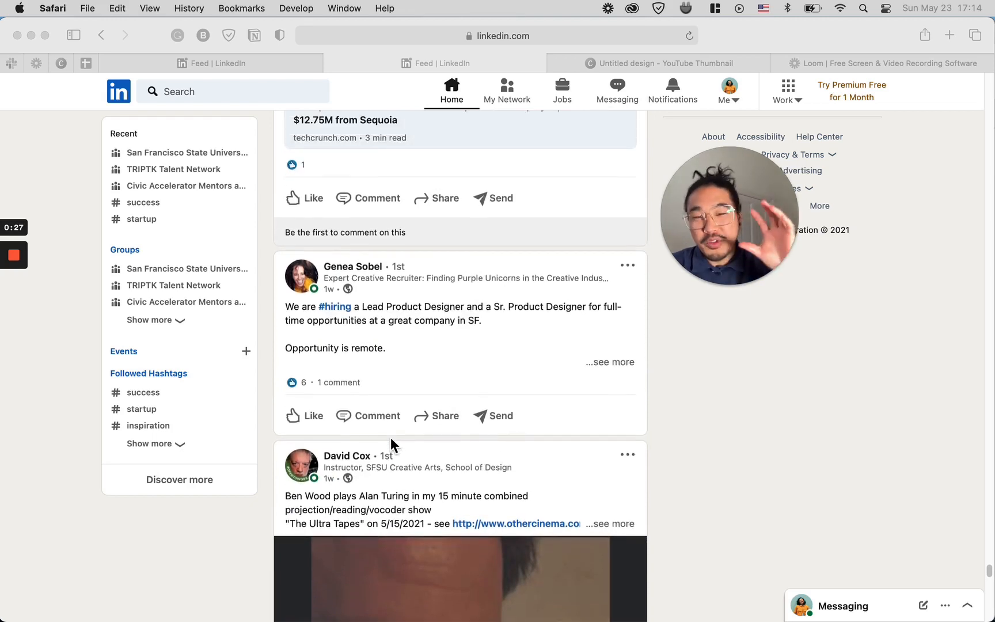
{"action": "scroll", "coordinate": [391, 444], "scroll_direction": "up", "scroll_amount": 5}
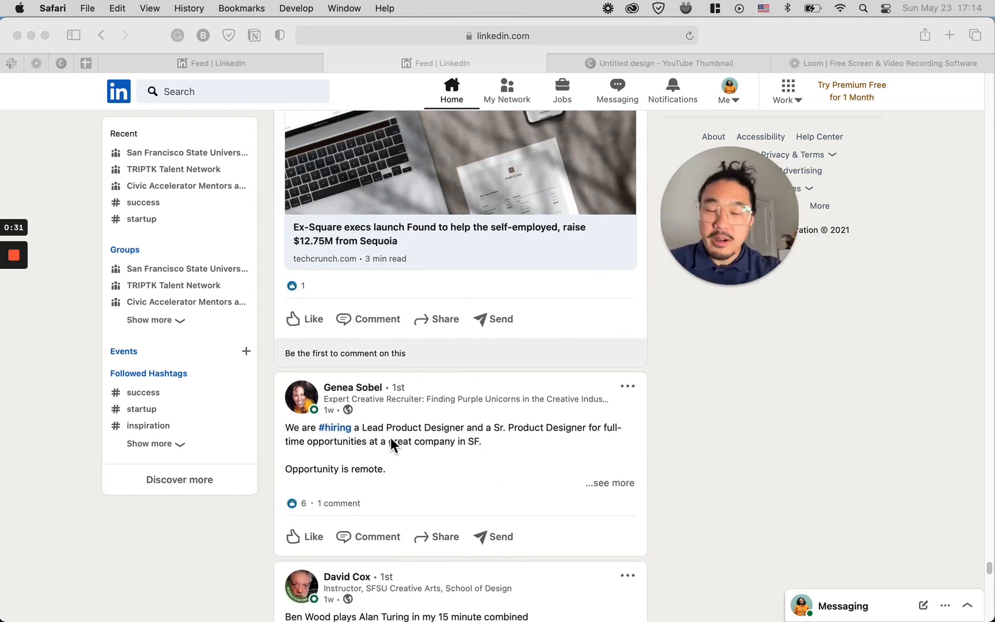
{"action": "scroll", "coordinate": [391, 438], "scroll_direction": "up", "scroll_amount": 7}
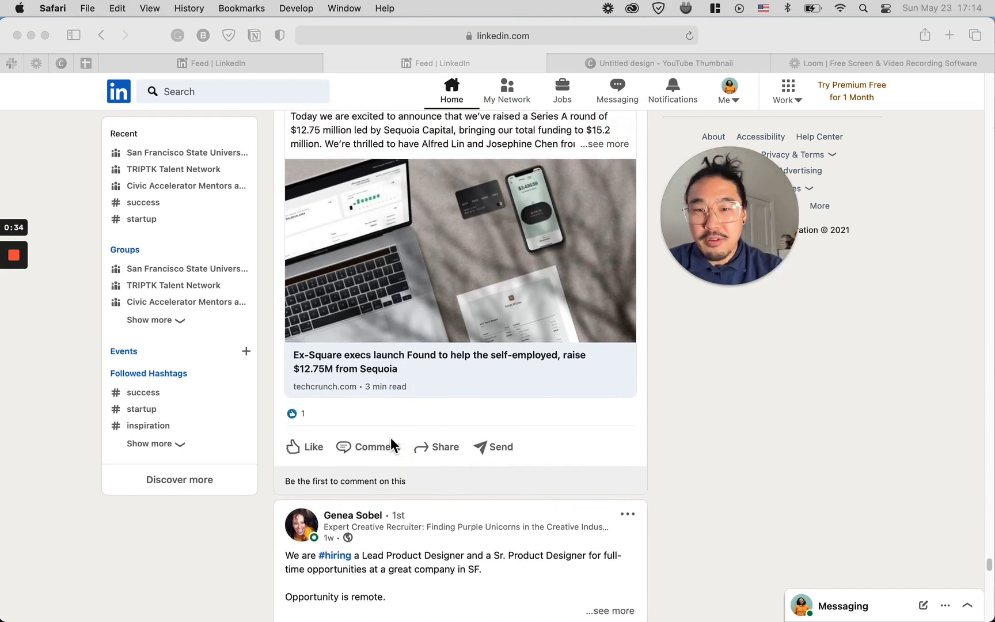
{"action": "scroll", "coordinate": [510, 260], "scroll_direction": "up", "scroll_amount": 5}
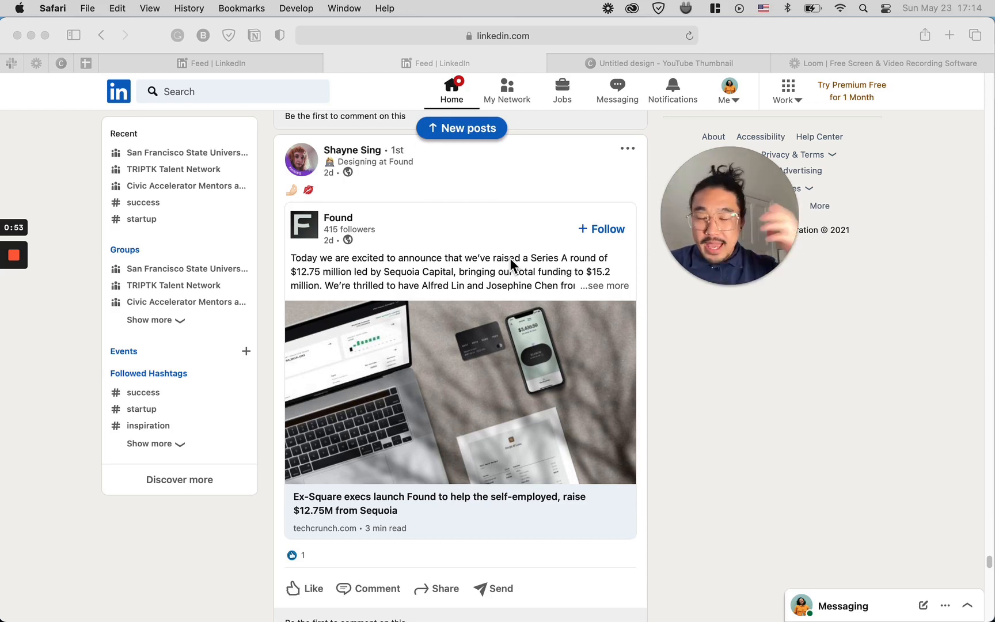
{"action": "scroll", "coordinate": [441, 295], "scroll_direction": "down", "scroll_amount": 20}
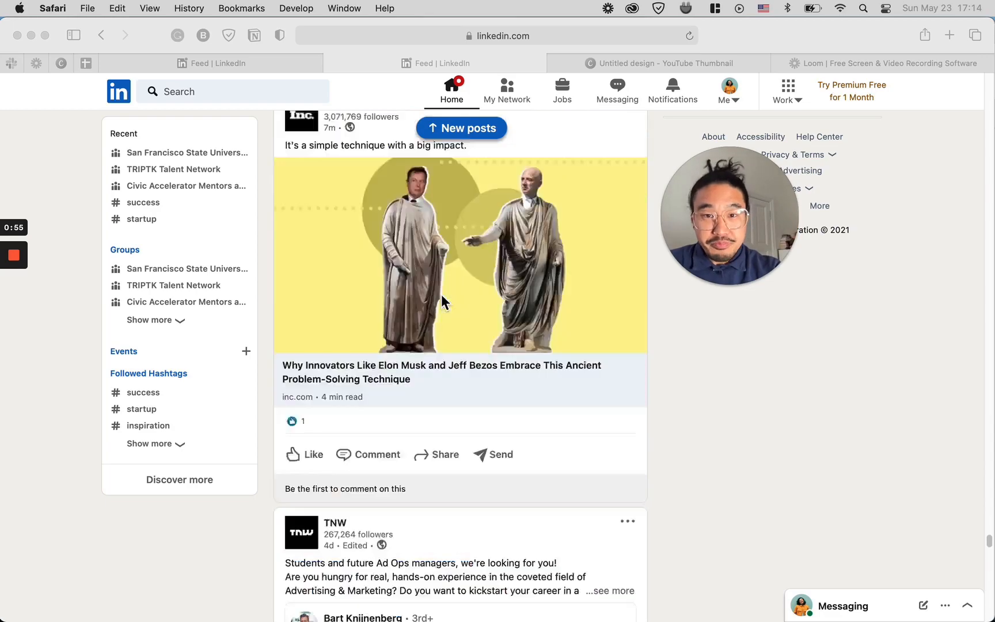
{"action": "scroll", "coordinate": [440, 294], "scroll_direction": "down", "scroll_amount": 10}
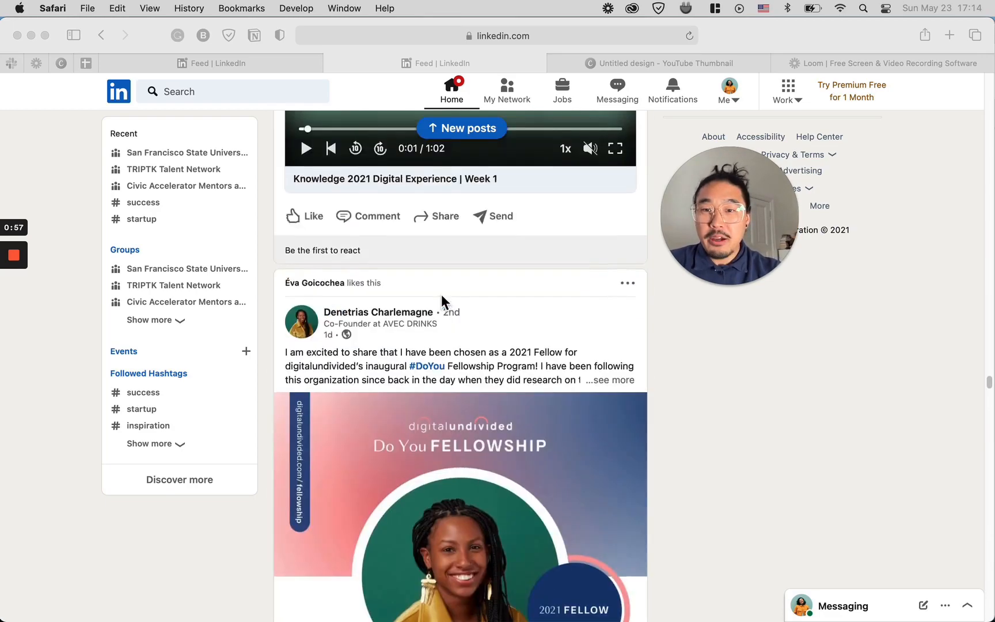
{"action": "scroll", "coordinate": [441, 295], "scroll_direction": "up", "scroll_amount": 5}
{"action": "scroll", "coordinate": [439, 292], "scroll_direction": "up", "scroll_amount": 10}
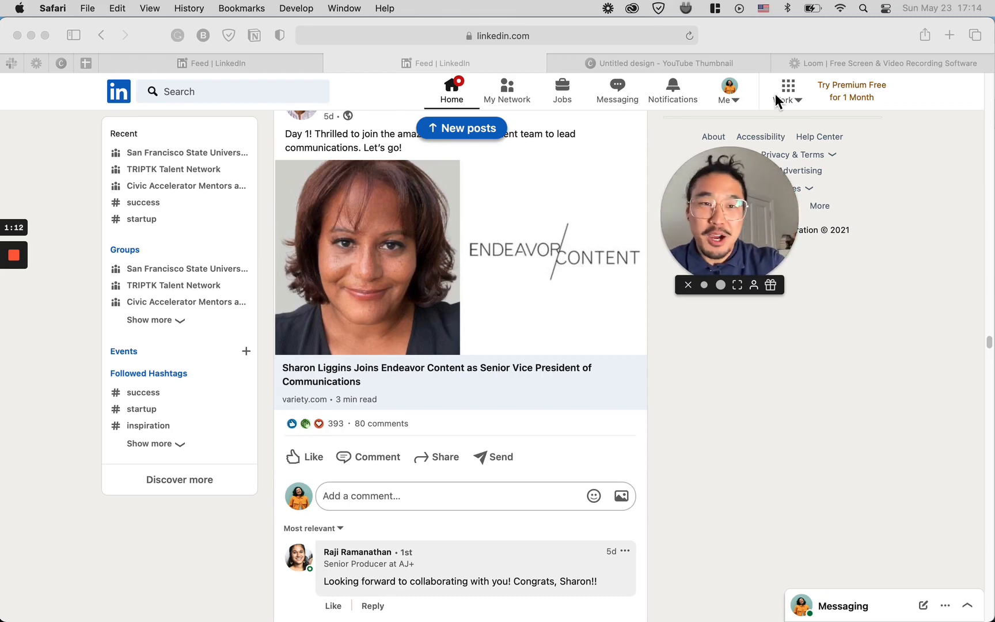
Step: Switch to the YouTube thumbnail design in Canva and examine the template's round photo frame and headline layout
{"action": "left_click", "coordinate": [719, 64]}
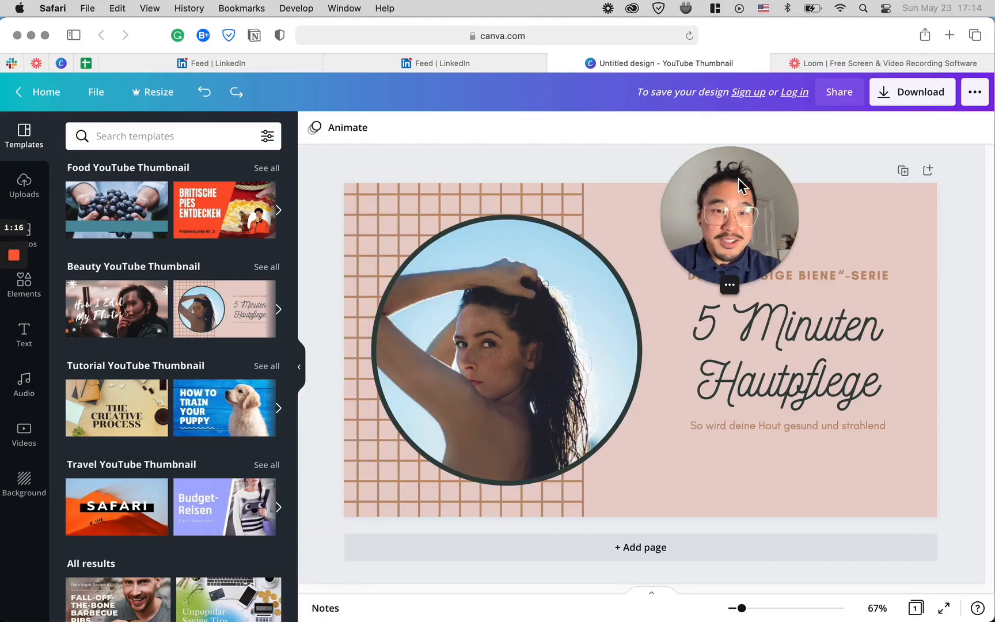
{"action": "left_click_drag", "start_coordinate": [727, 205], "coordinate": [161, 197]}
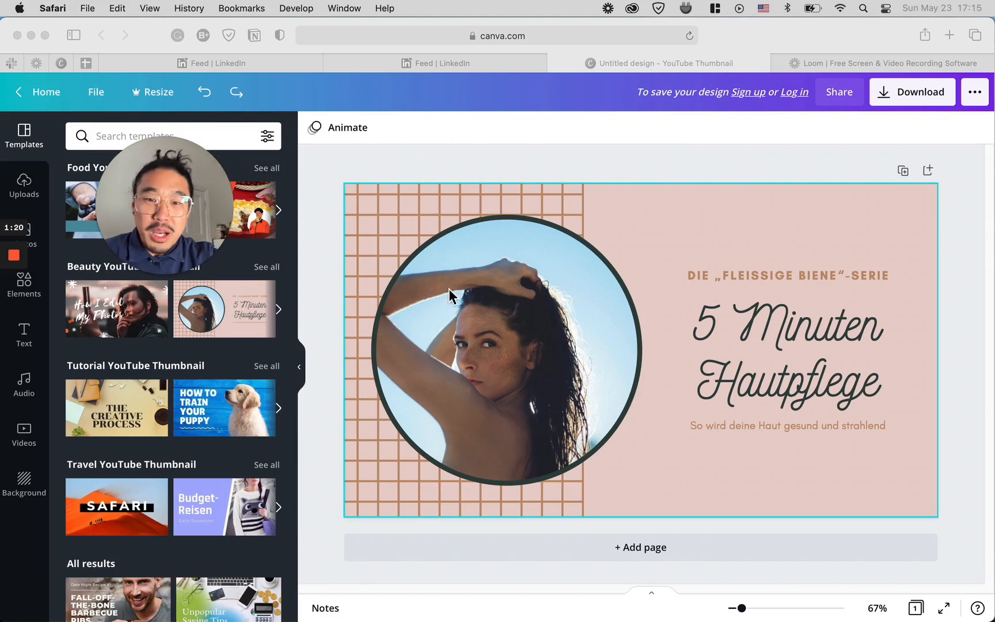
{"action": "left_click_drag", "start_coordinate": [187, 253], "coordinate": [456, 368]}
{"action": "left_click", "coordinate": [426, 394]}
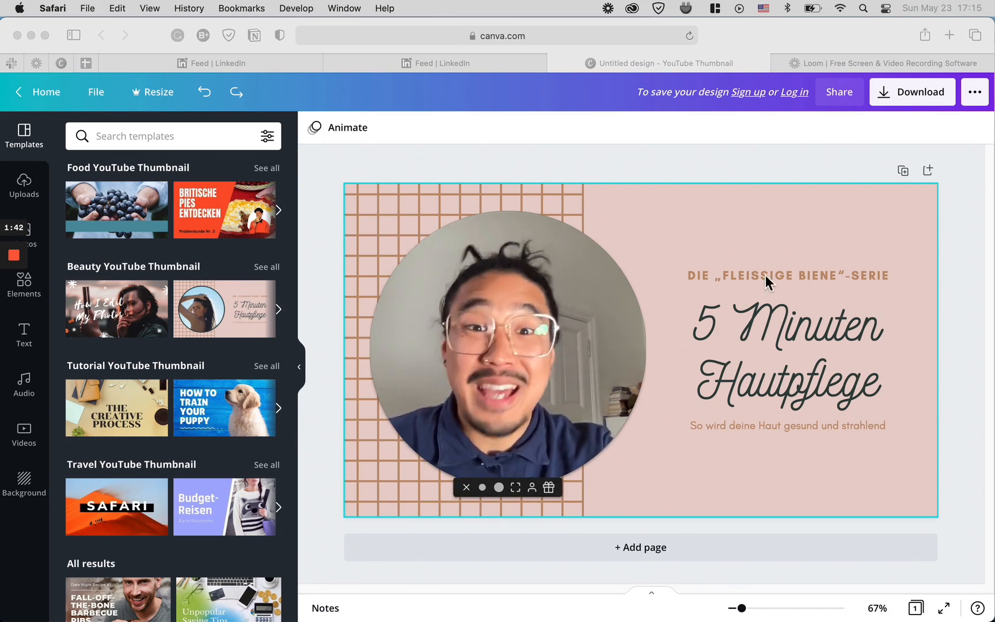
{"action": "left_click_drag", "start_coordinate": [553, 334], "coordinate": [519, 325]}
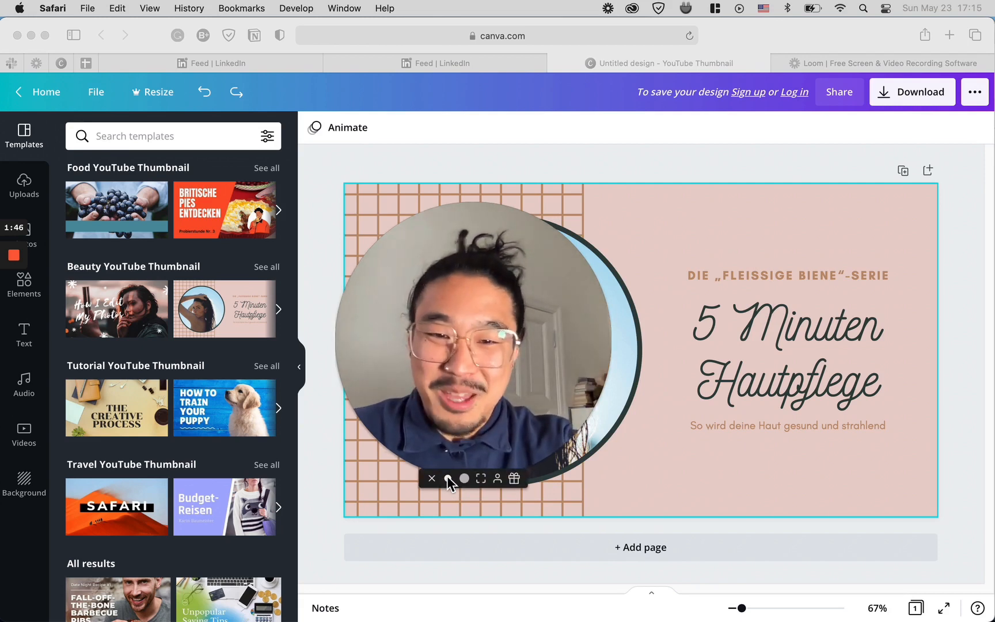
{"action": "left_click", "coordinate": [448, 478]}
{"action": "left_click_drag", "start_coordinate": [398, 449], "coordinate": [308, 238]}
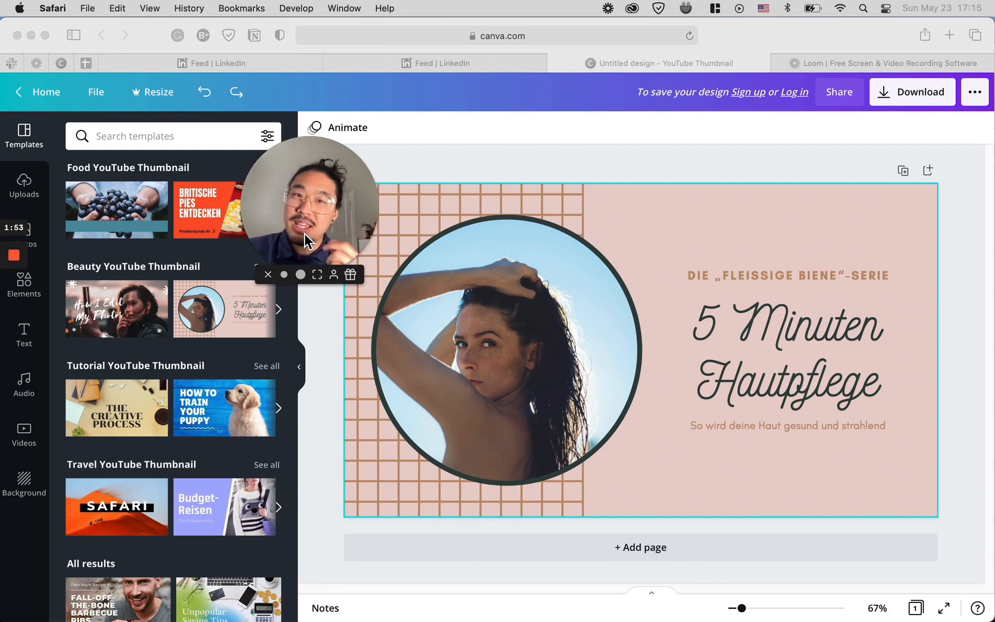
{"action": "left_click_drag", "start_coordinate": [293, 222], "coordinate": [357, 235]}
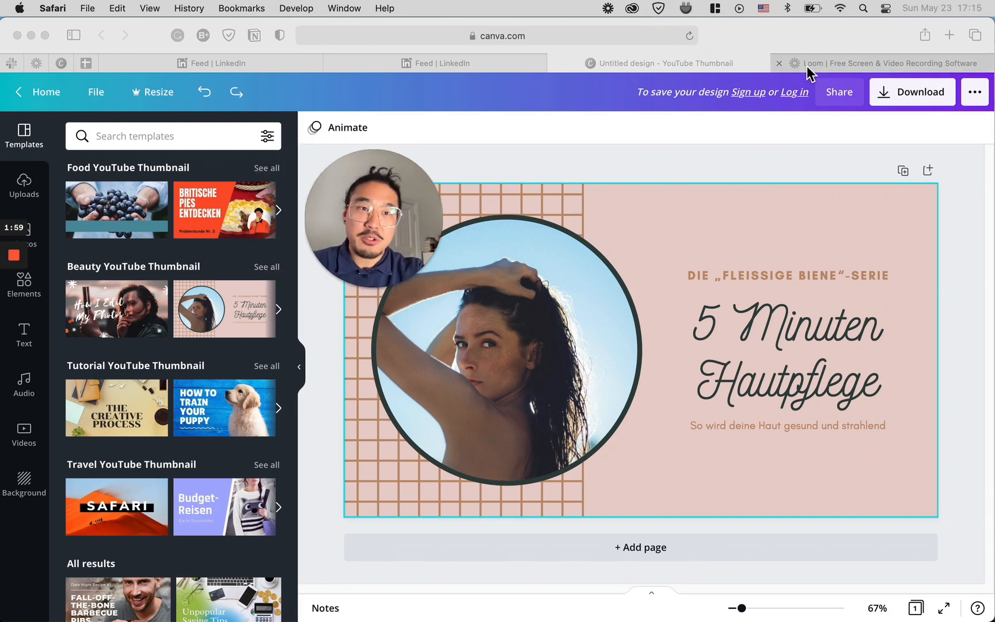
{"action": "left_click_drag", "start_coordinate": [362, 226], "coordinate": [311, 263]}
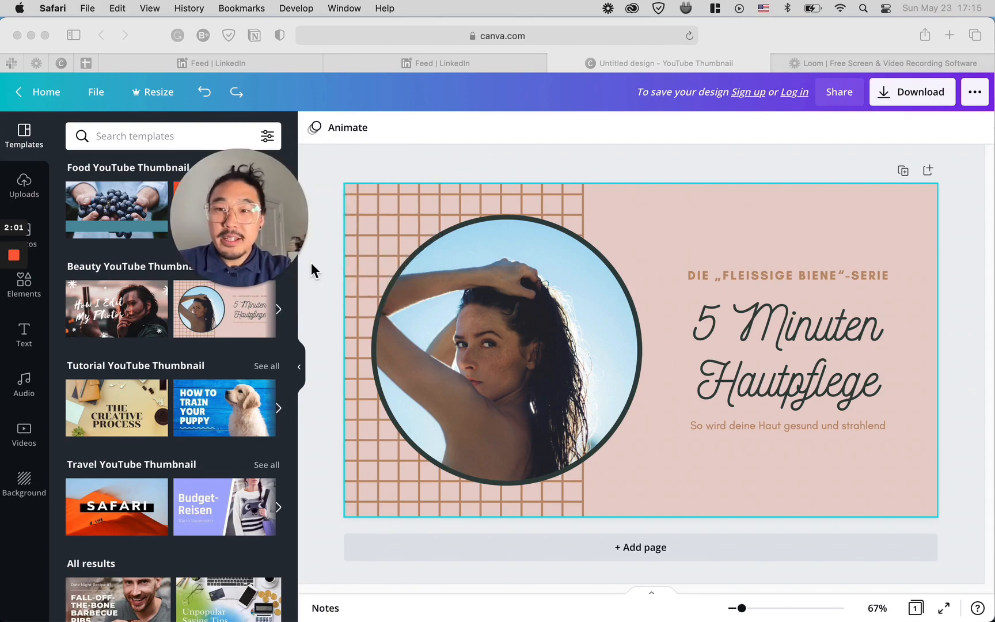
Step: Switch to the Milk Video website in Chrome and review its home page from the headline to the example clips
{"action": "key", "text": "ctrl+Up"}
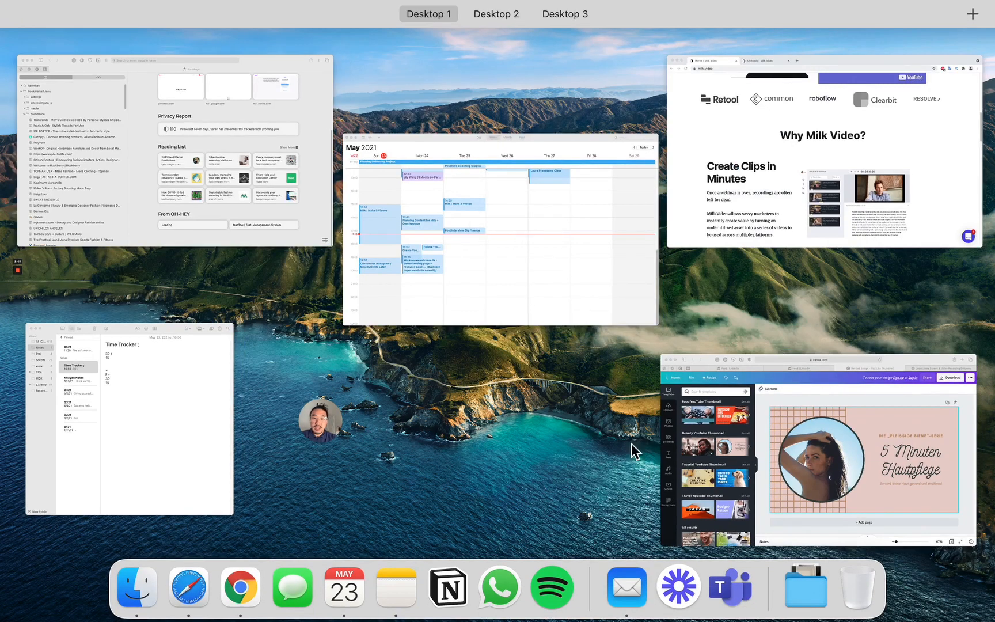
{"action": "left_click", "coordinate": [747, 199]}
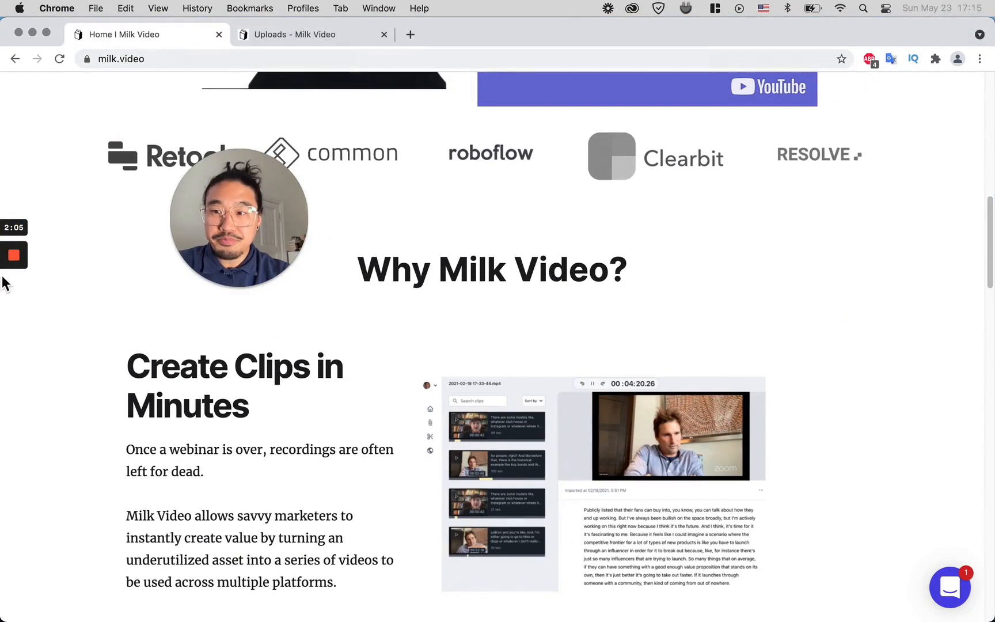
{"action": "left_click", "coordinate": [17, 313]}
{"action": "left_click_drag", "start_coordinate": [207, 242], "coordinate": [408, 272]}
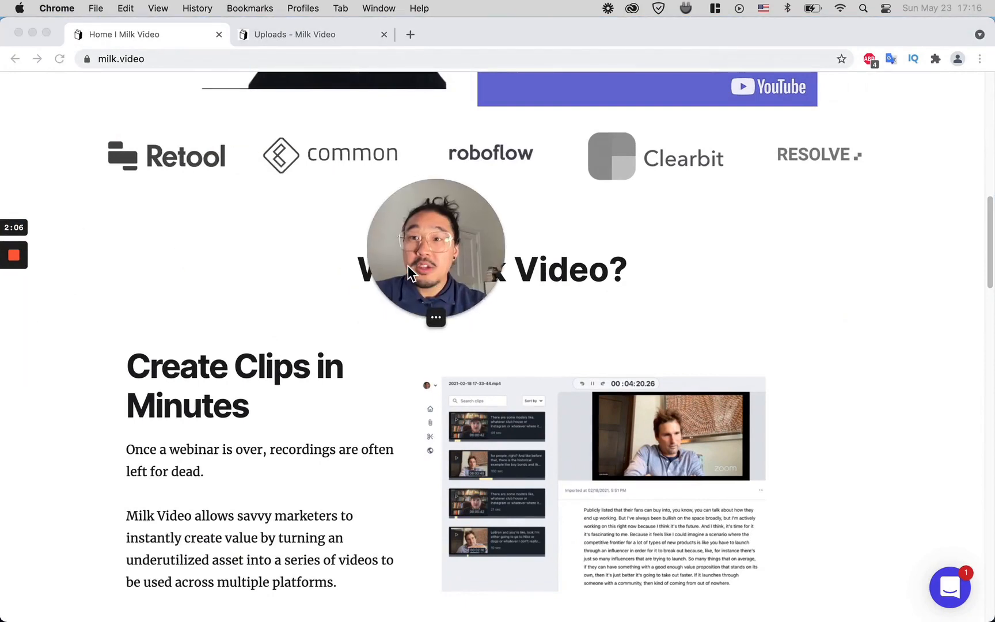
{"action": "left_click_drag", "start_coordinate": [403, 207], "coordinate": [114, 182]}
{"action": "scroll", "coordinate": [485, 329], "scroll_direction": "up", "scroll_amount": 10}
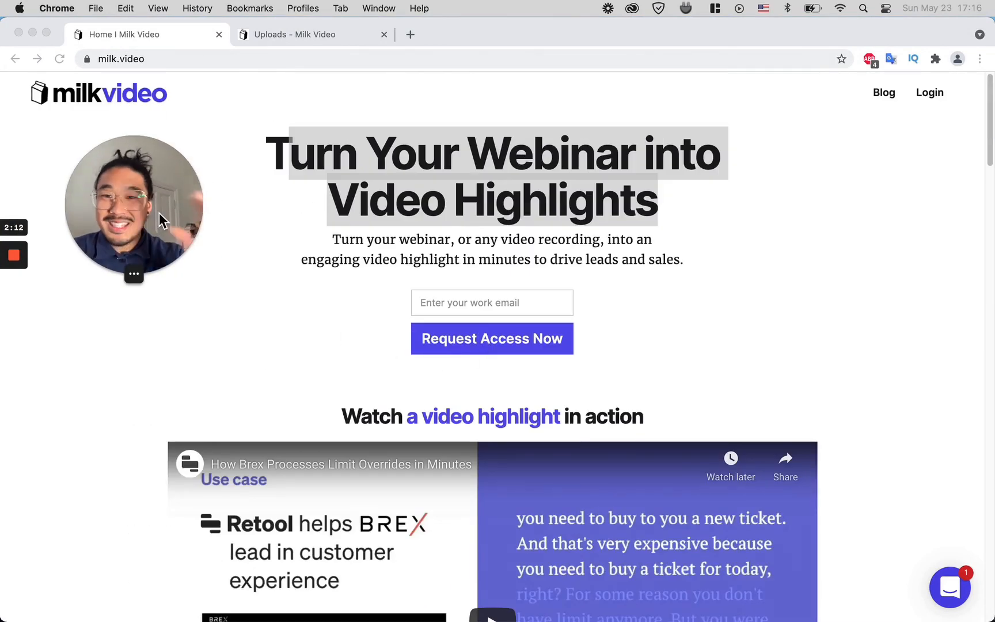
{"action": "left_click", "coordinate": [331, 158]}
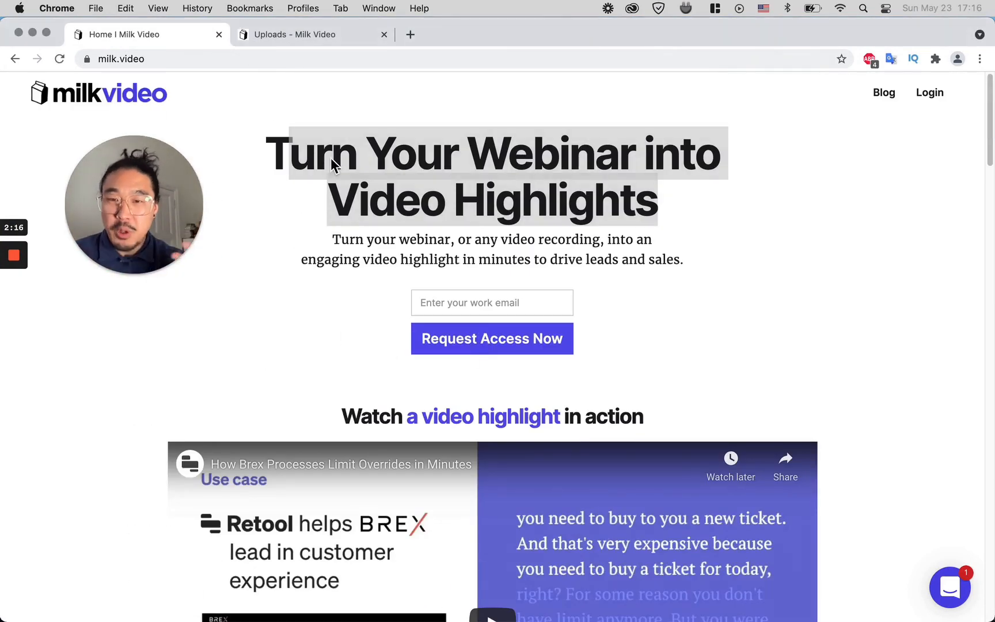
{"action": "left_click", "coordinate": [478, 193]}
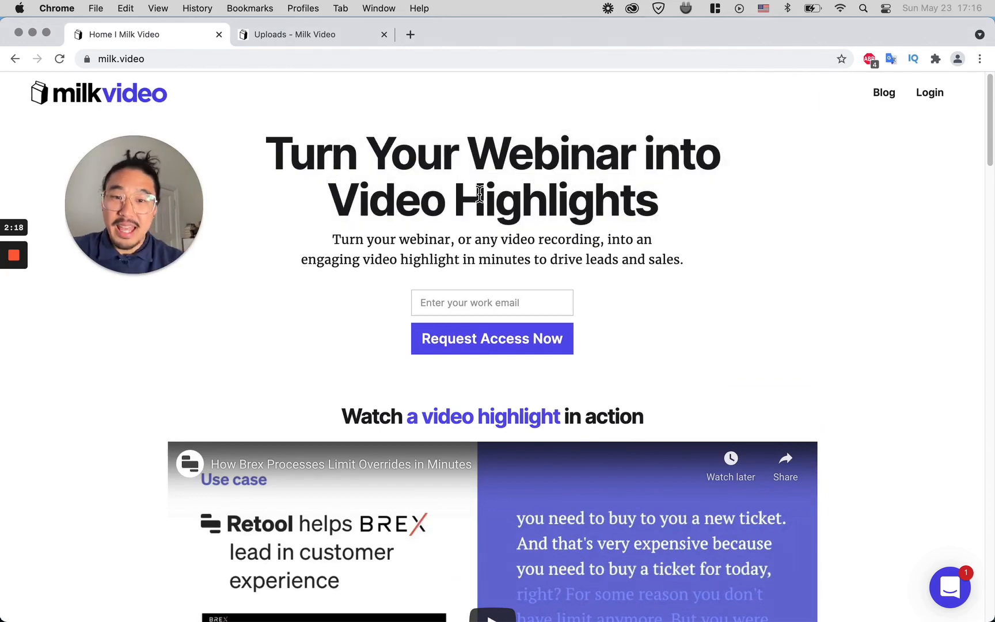
{"action": "scroll", "coordinate": [482, 400], "scroll_direction": "down", "scroll_amount": 20}
{"action": "scroll", "coordinate": [479, 394], "scroll_direction": "down", "scroll_amount": 20}
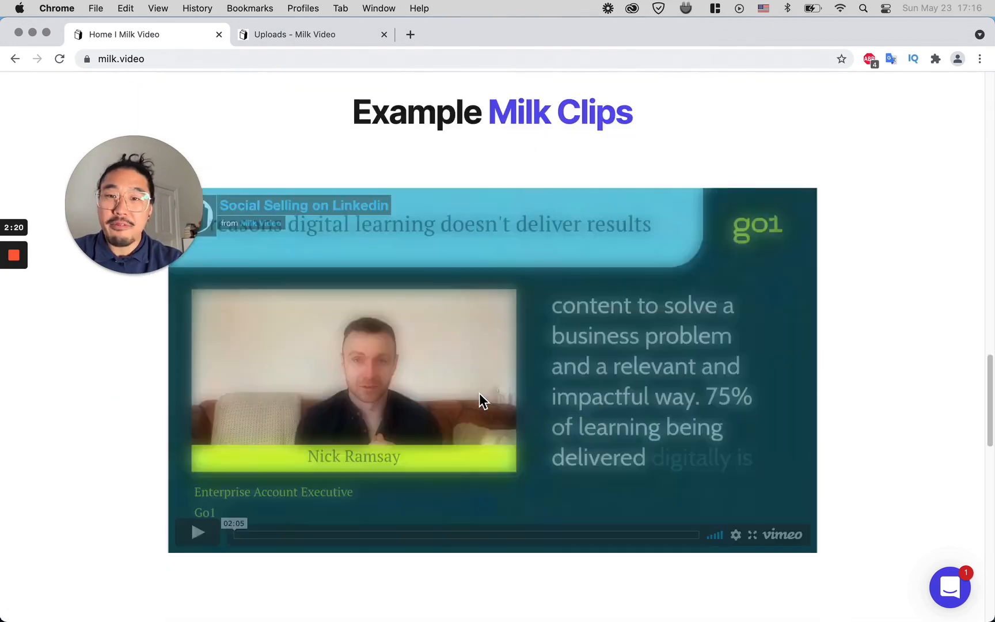
{"action": "scroll", "coordinate": [479, 392], "scroll_direction": "up", "scroll_amount": 20}
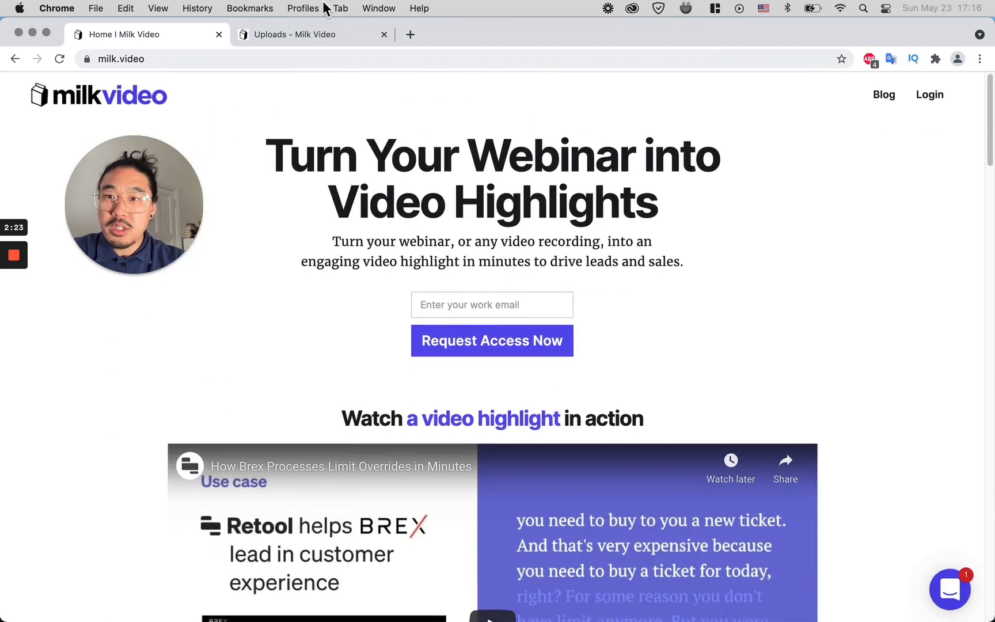
Step: Go to the Uploads page of the Milk Video app and examine the area for adding files
{"action": "left_click", "coordinate": [306, 35]}
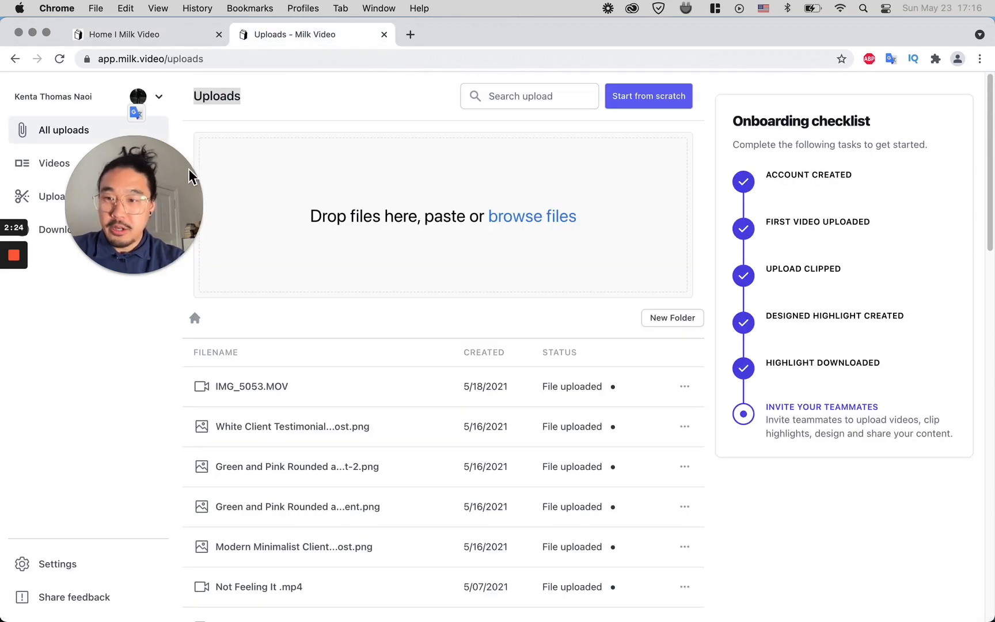
{"action": "left_click_drag", "start_coordinate": [144, 220], "coordinate": [853, 162]}
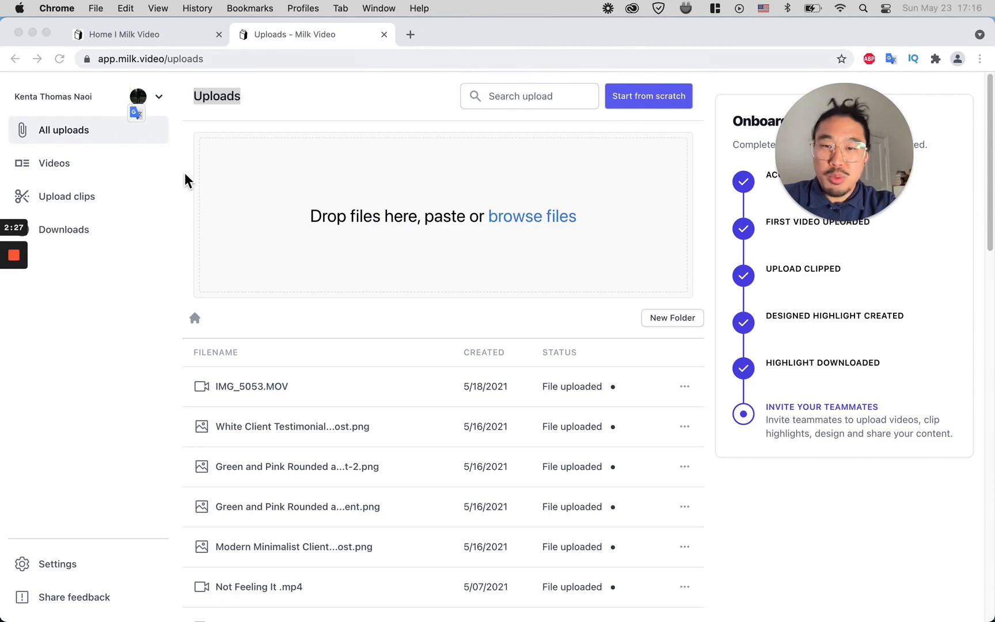
{"action": "left_click", "coordinate": [316, 222]}
{"action": "left_click_drag", "start_coordinate": [309, 217], "coordinate": [448, 224]}
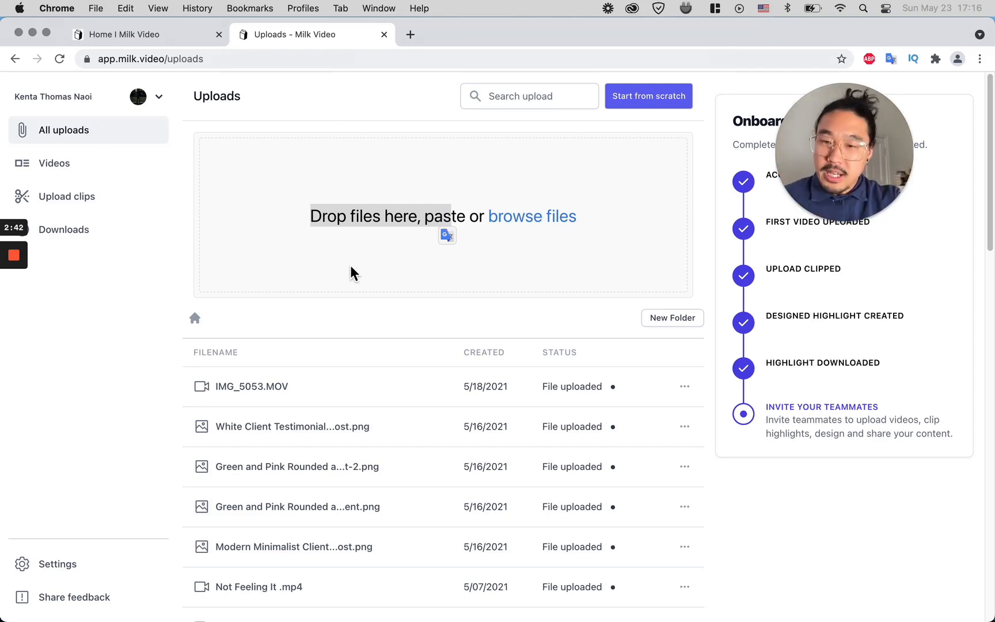
Step: Find the minnow creative MP4 video in the uploads list and open it with its transcript
{"action": "scroll", "coordinate": [329, 429], "scroll_direction": "down", "scroll_amount": 5}
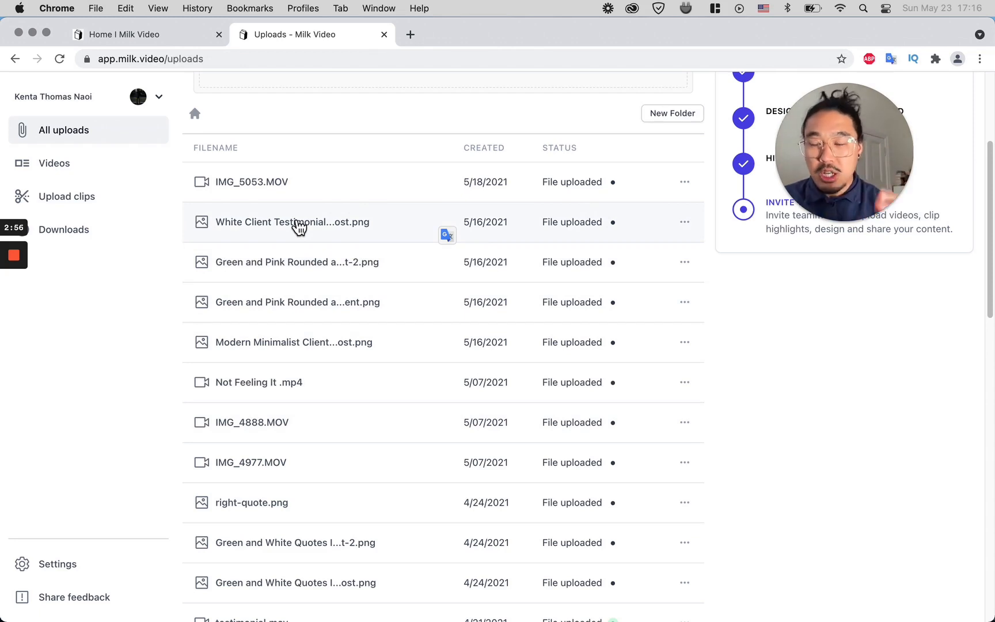
{"action": "scroll", "coordinate": [344, 277], "scroll_direction": "down", "scroll_amount": 5}
{"action": "left_click", "coordinate": [270, 415]}
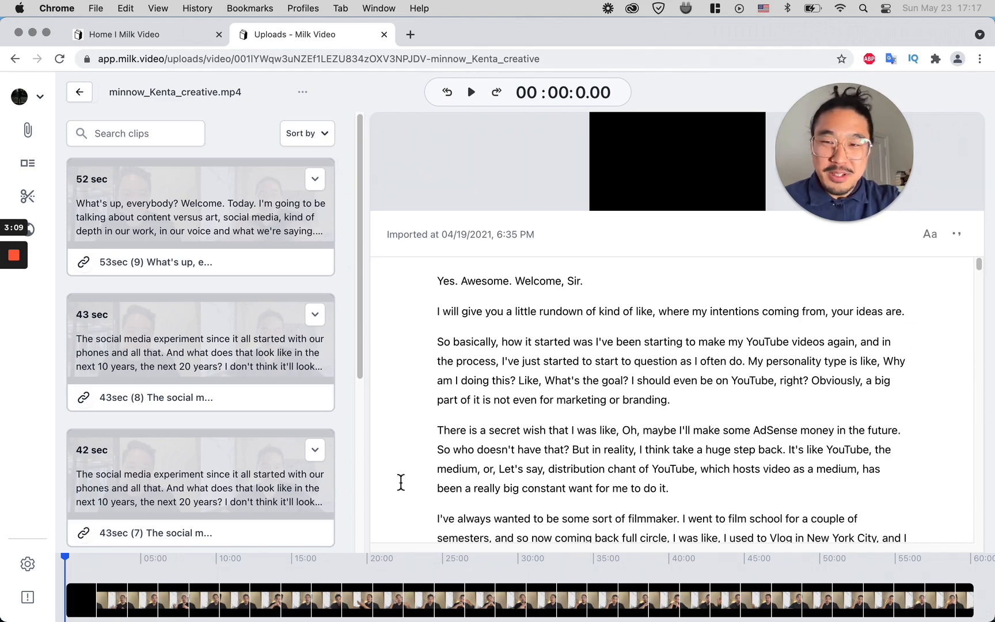
Step: Read through the video's transcript to find a passage suitable for a clip
{"action": "scroll", "coordinate": [768, 481], "scroll_direction": "down", "scroll_amount": 15}
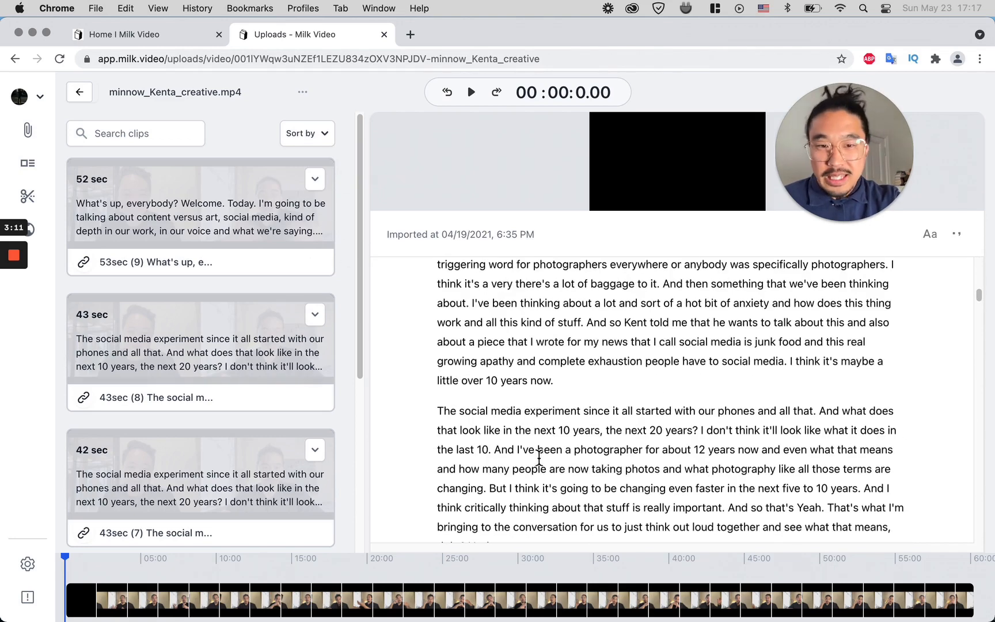
{"action": "left_click_drag", "start_coordinate": [978, 304], "coordinate": [983, 345]}
{"action": "scroll", "coordinate": [504, 265], "scroll_direction": "up", "scroll_amount": 1}
{"action": "scroll", "coordinate": [571, 409], "scroll_direction": "down", "scroll_amount": 5}
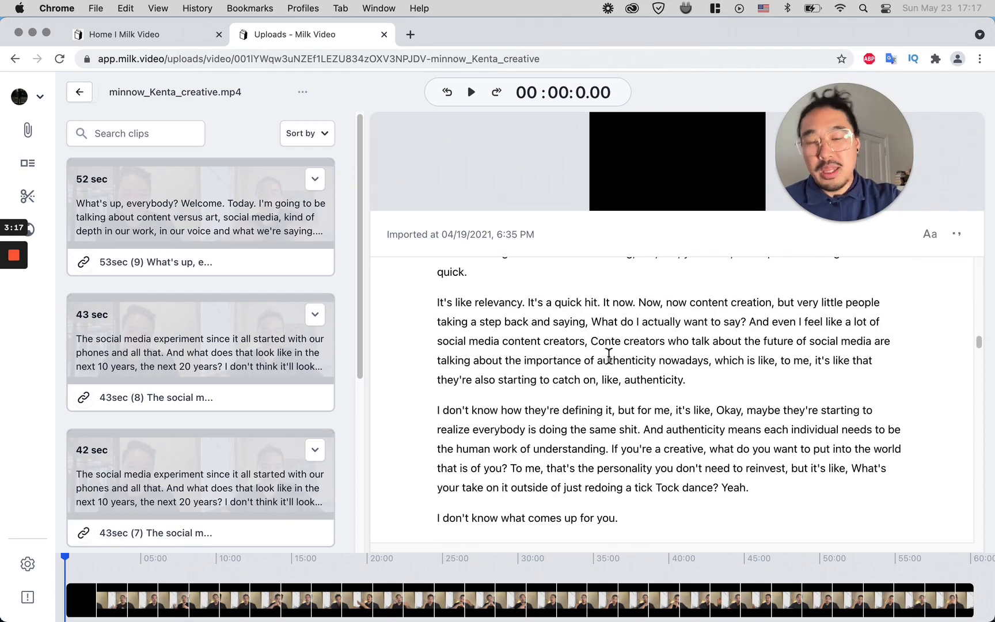
Step: Clip the transcript passage from "It's like relevancy" to "tick Tock dance? Yeah." and start creating that clip as a video
{"action": "left_click_drag", "start_coordinate": [441, 302], "coordinate": [709, 421]}
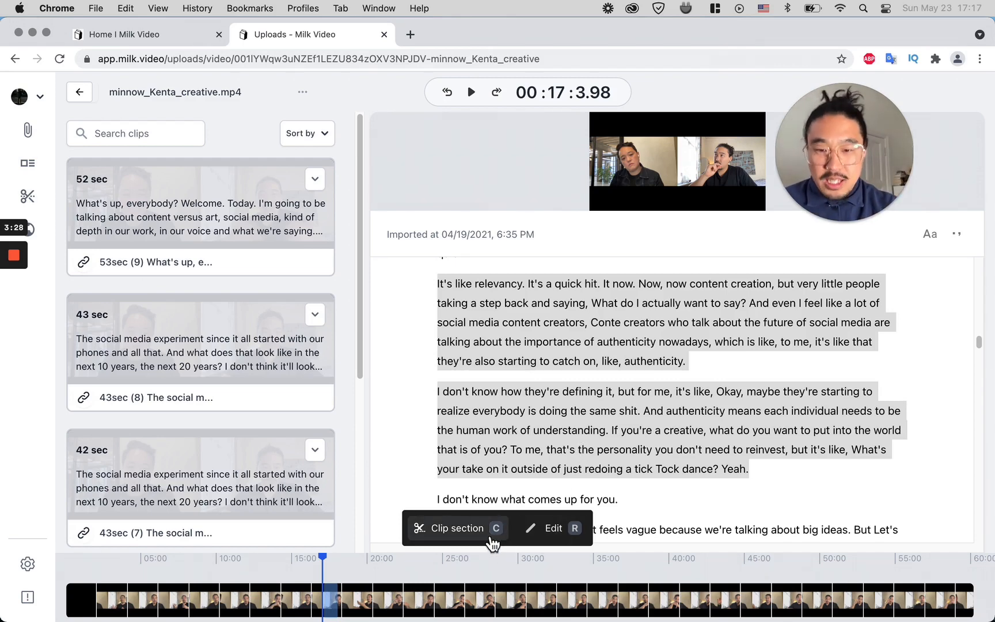
{"action": "left_click", "coordinate": [491, 539]}
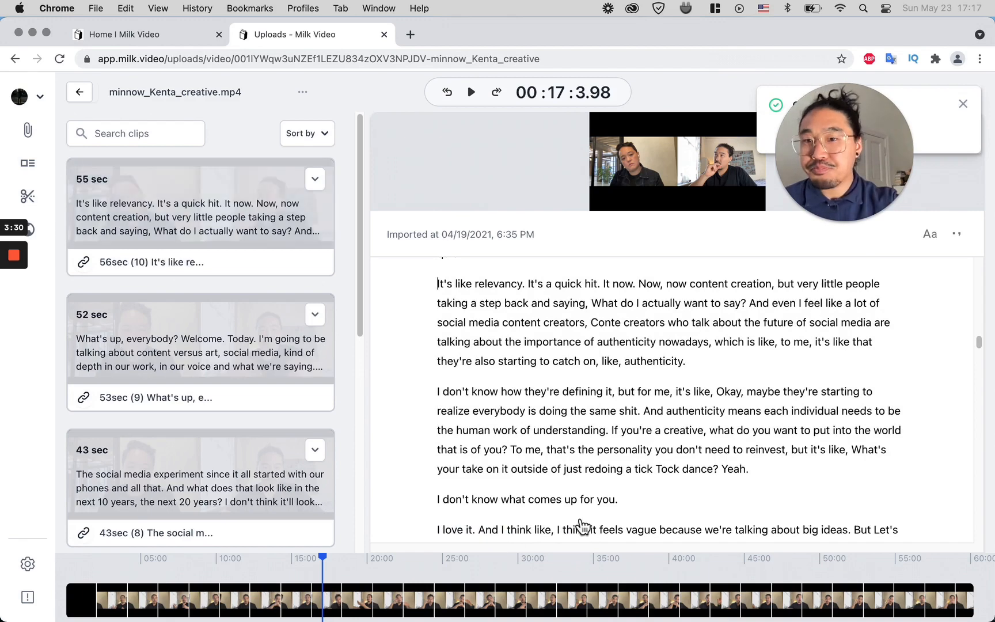
{"action": "mouse_move", "coordinate": [233, 228]}
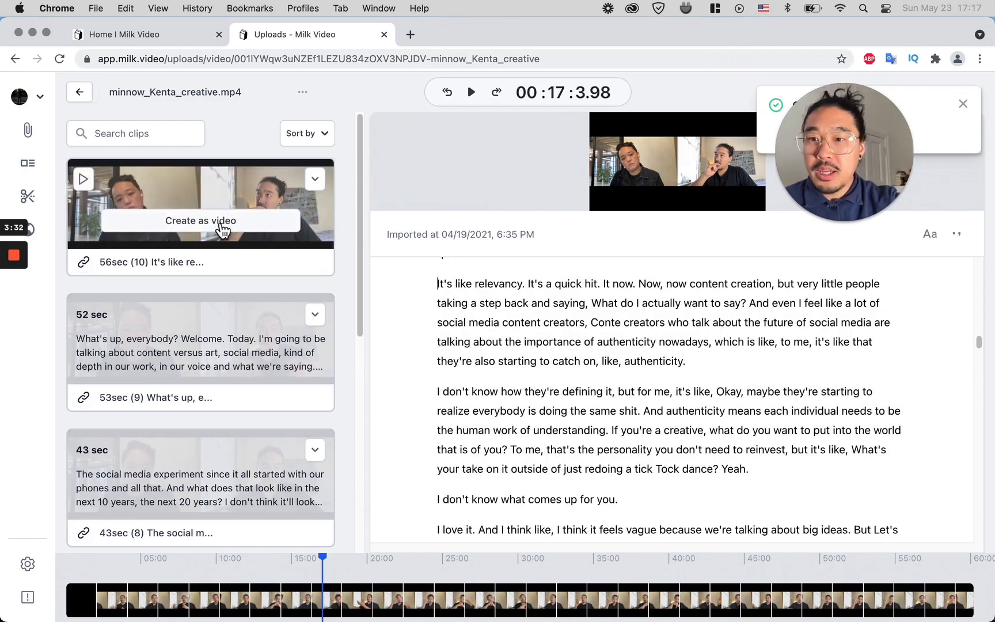
{"action": "left_click", "coordinate": [222, 229]}
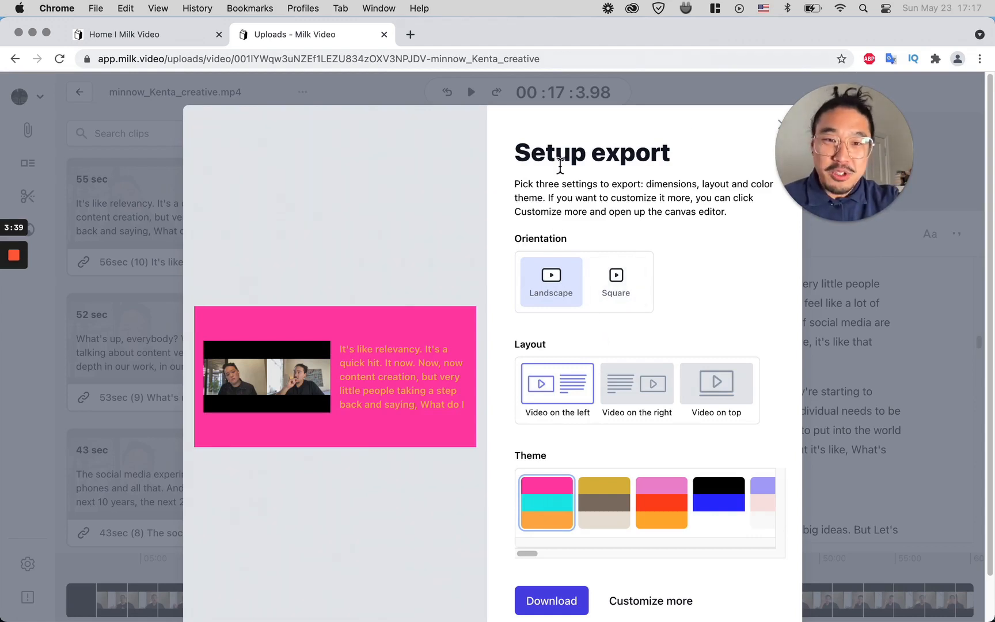
Step: Apply the pink, red and orange theme to the export, try the video on the right, and settle on the video-on-the-left layout
{"action": "left_click", "coordinate": [599, 530]}
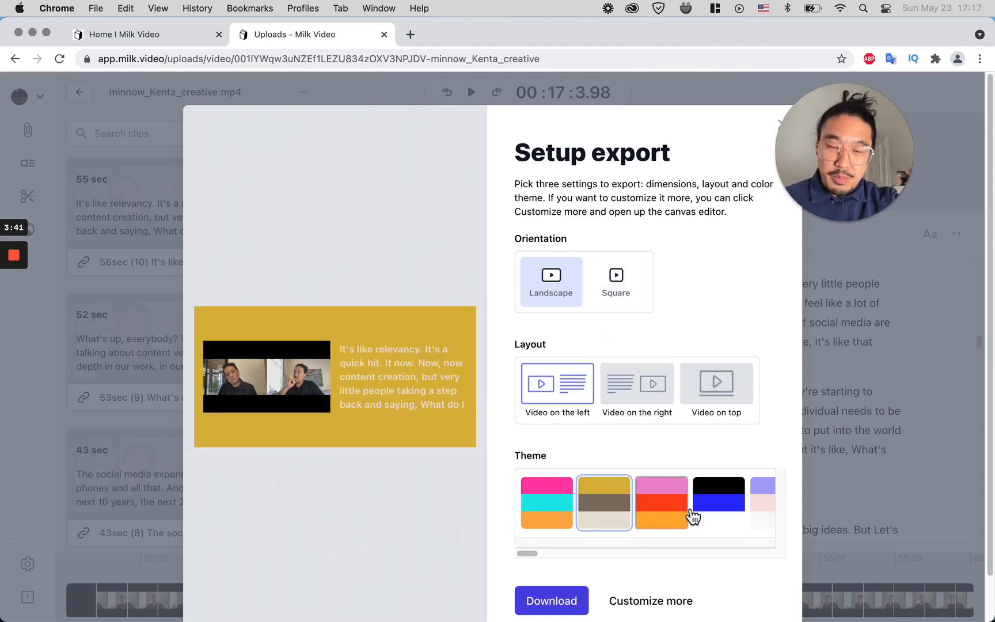
{"action": "left_click", "coordinate": [685, 514]}
{"action": "left_click", "coordinate": [655, 403]}
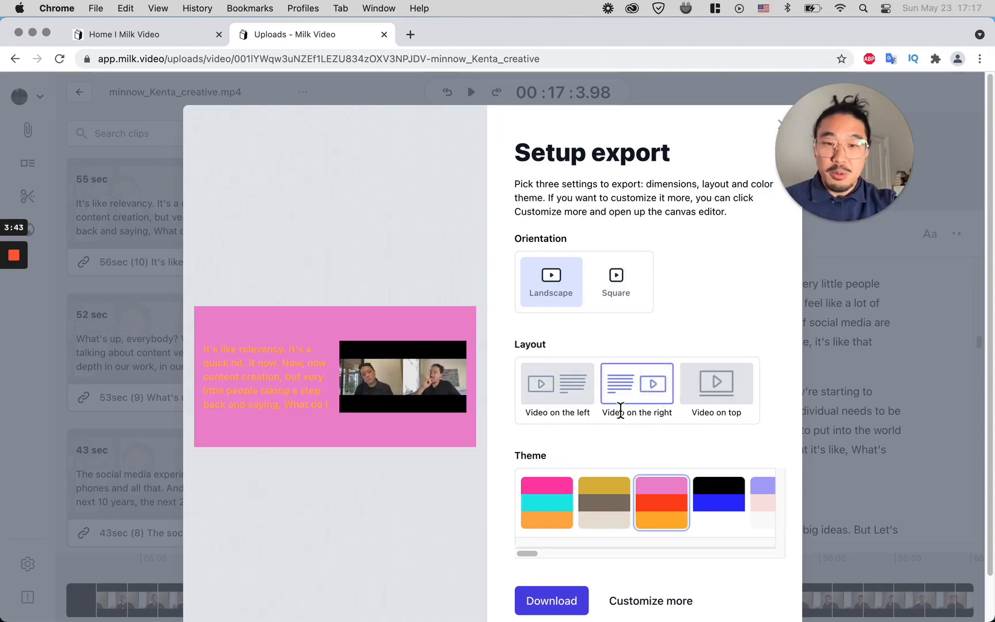
{"action": "left_click", "coordinate": [593, 398]}
Step: Switch to the Canva thumbnail design in Safari to view it, and return to the Milk Video export setup in Chrome
{"action": "key", "text": "ctrl+Up"}
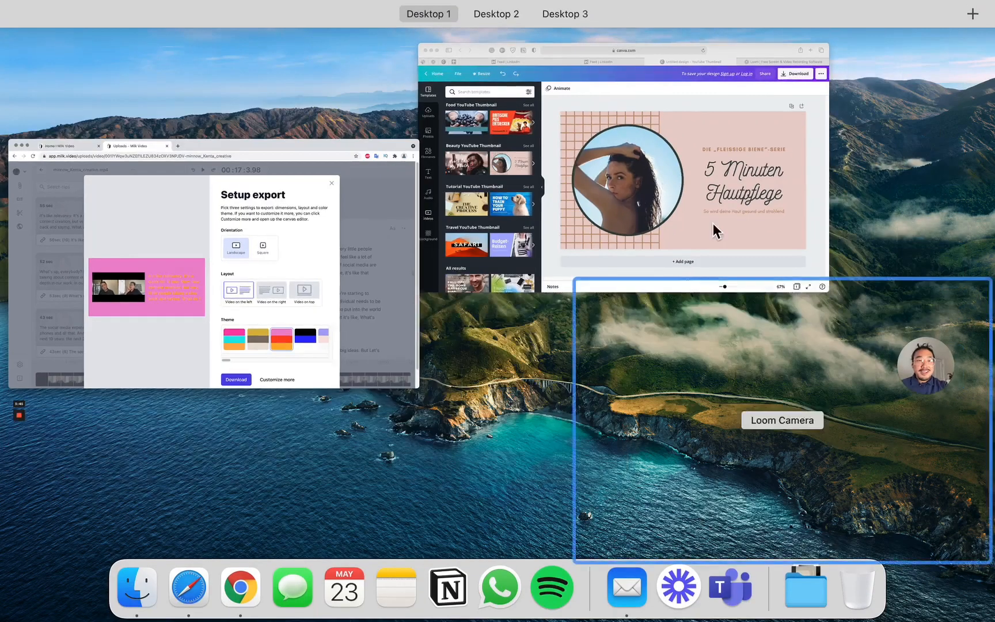
{"action": "left_click", "coordinate": [704, 157]}
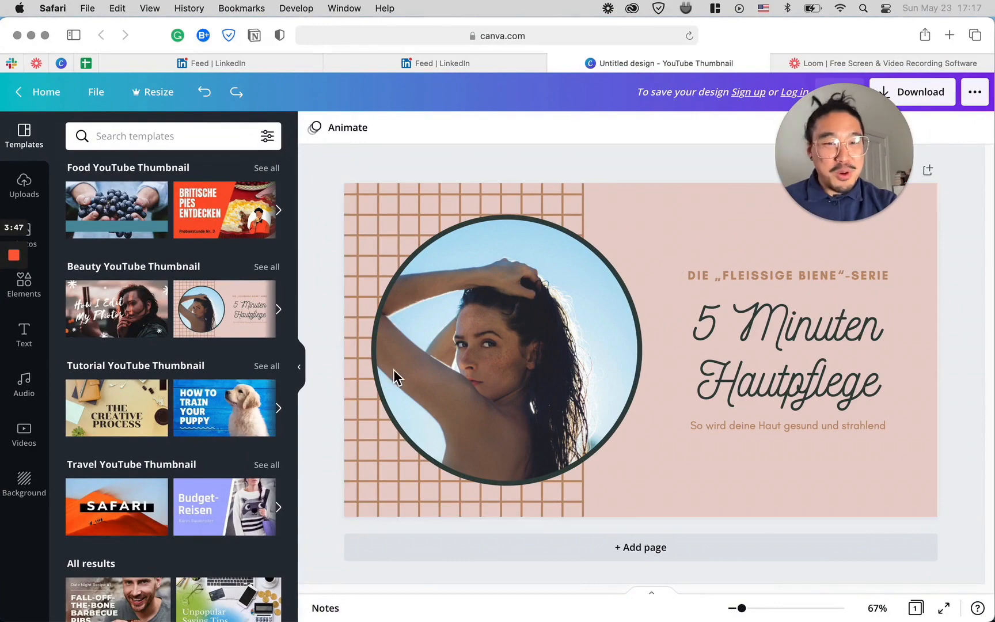
{"action": "key", "text": "ctrl+Up"}
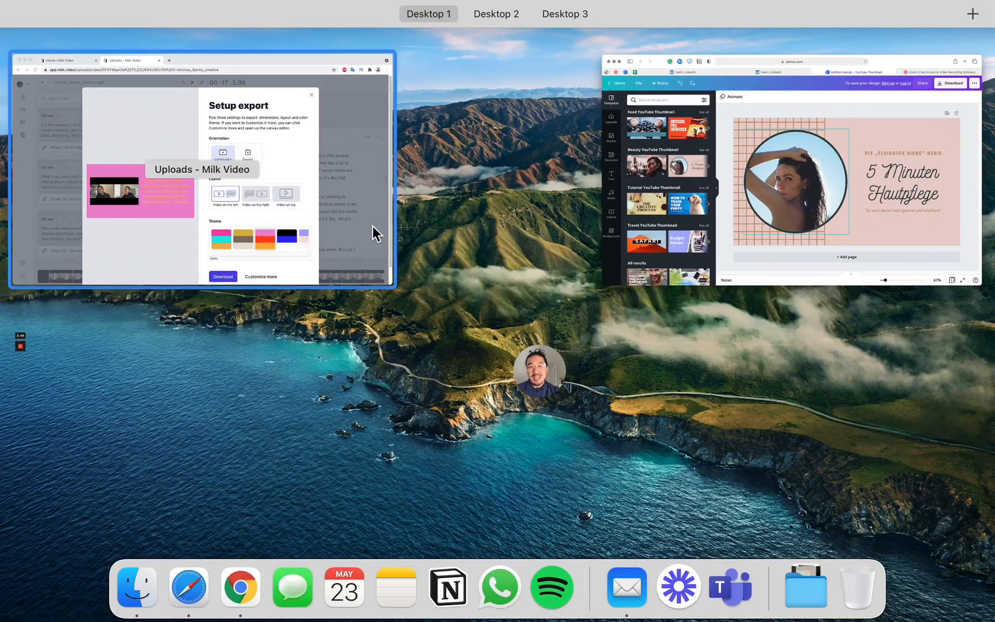
{"action": "left_click", "coordinate": [372, 227]}
Step: Open the clip in the canvas editor for further customization and add a text layer
{"action": "left_click", "coordinate": [672, 600]}
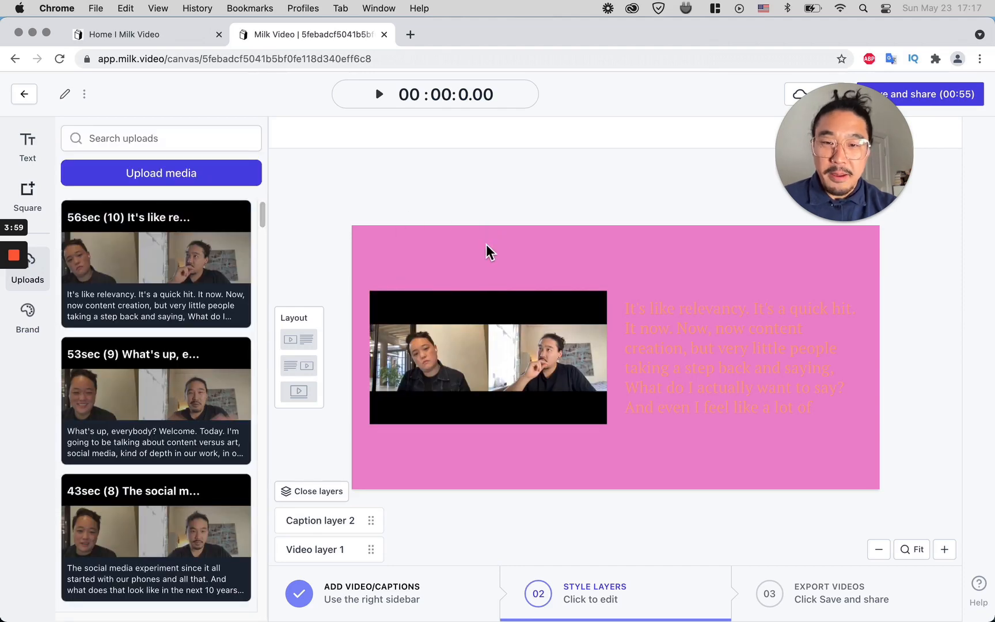
{"action": "left_click", "coordinate": [28, 152]}
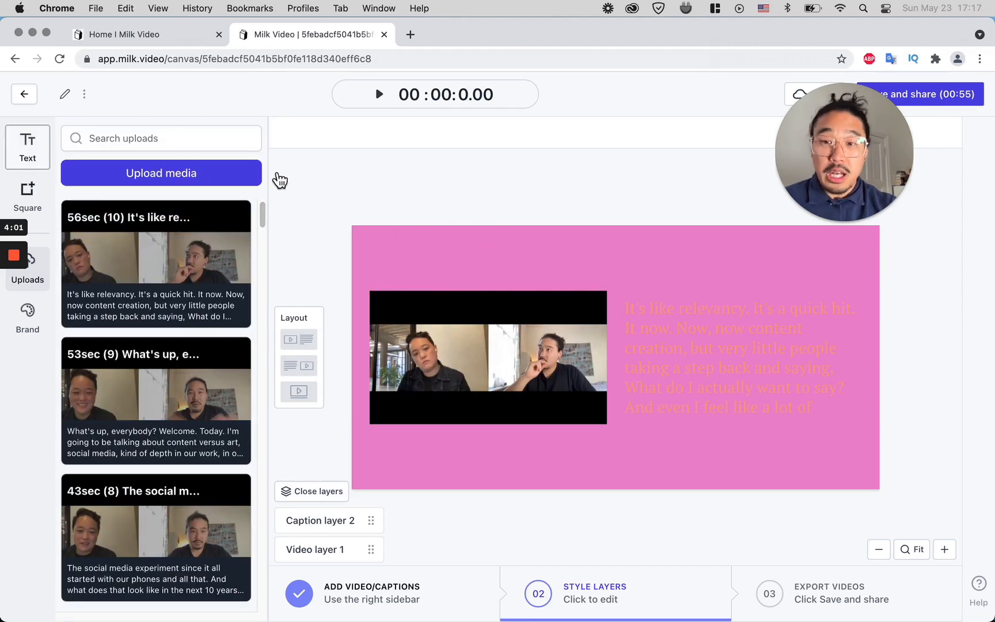
Step: Switch to Canva in Safari and delete the circular photo with its frame and all the text, keeping the pink grid background
{"action": "key", "text": "ctrl+Up"}
{"action": "left_click", "coordinate": [491, 241]}
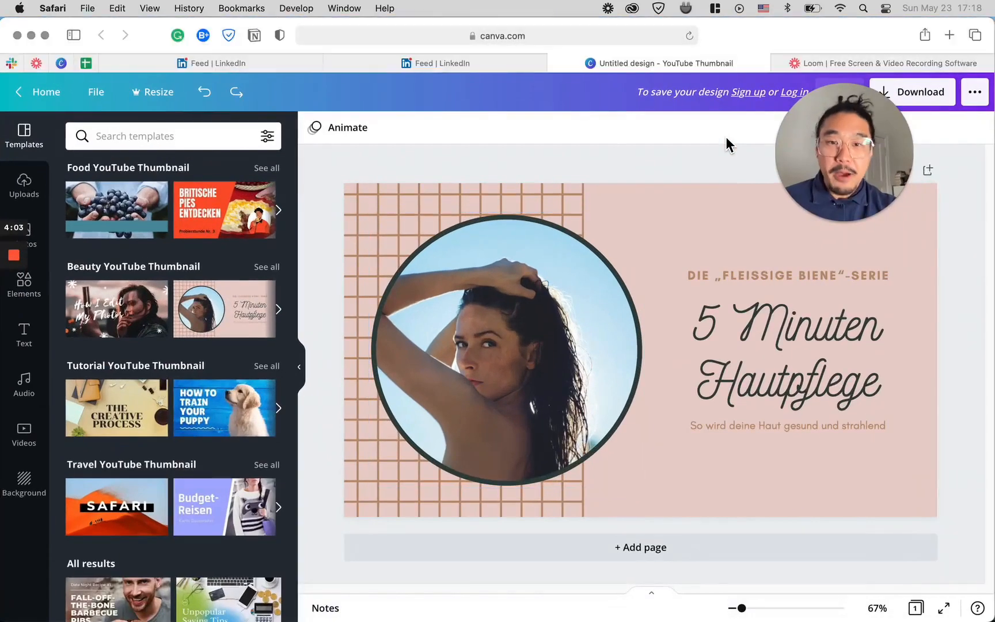
{"action": "left_click_drag", "start_coordinate": [819, 151], "coordinate": [153, 187]}
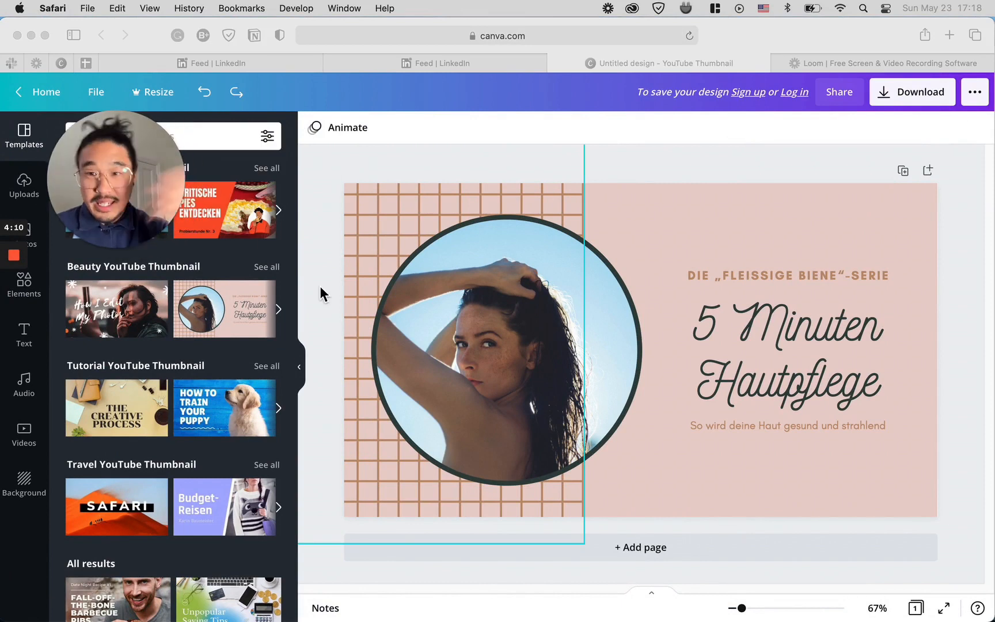
{"action": "left_click", "coordinate": [576, 354]}
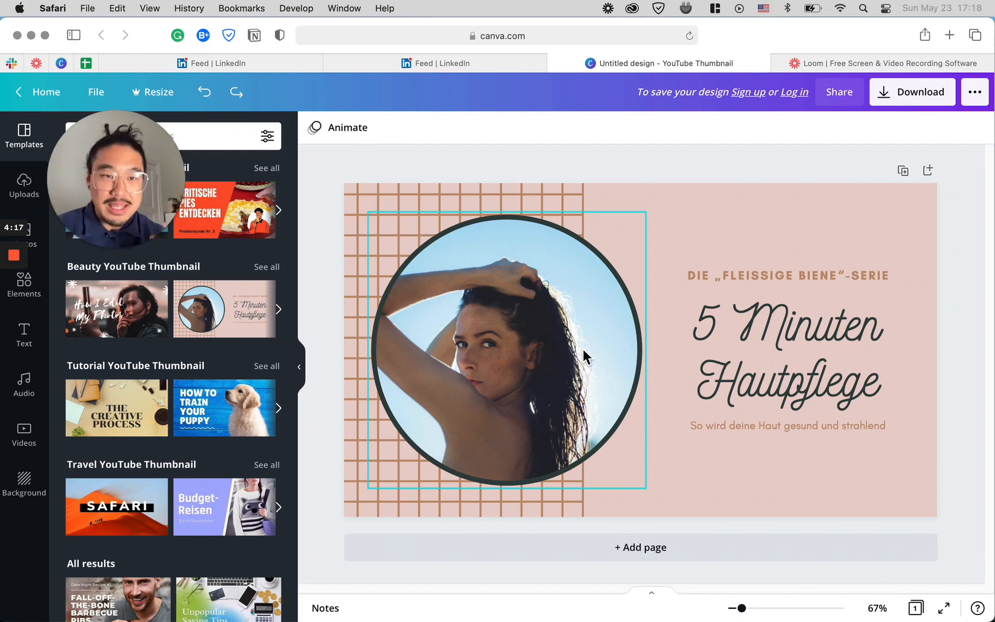
{"action": "left_click", "coordinate": [582, 346]}
{"action": "key", "text": "Delete"}
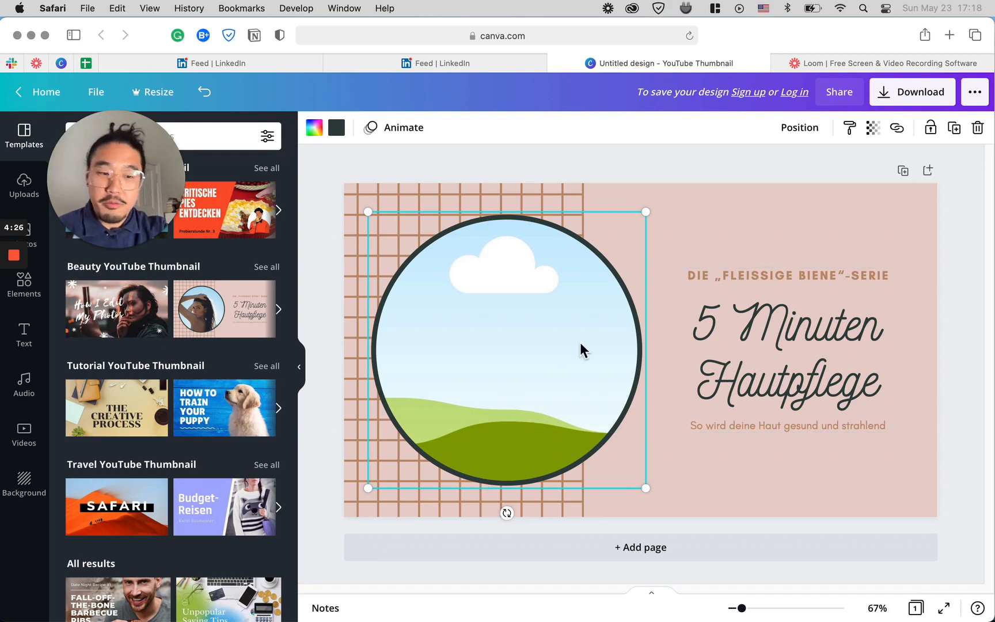
{"action": "key", "text": "Delete"}
{"action": "left_click", "coordinate": [700, 342]}
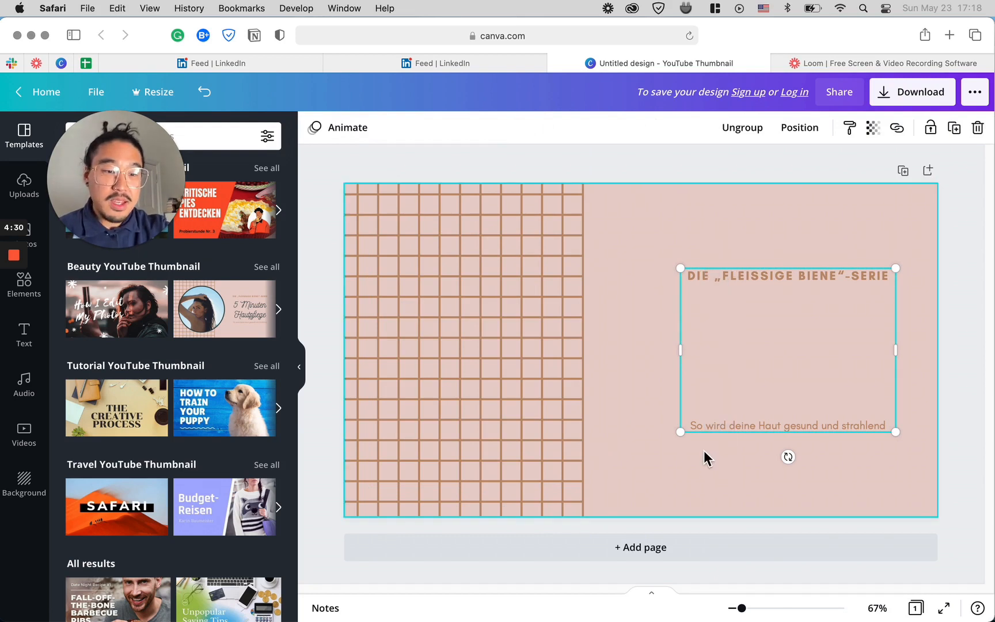
{"action": "key", "text": "Delete"}
Step: Download the Canva background design as a PNG and dismiss the sign-up dialog
{"action": "left_click_drag", "start_coordinate": [133, 159], "coordinate": [319, 212]}
{"action": "left_click", "coordinate": [922, 90]}
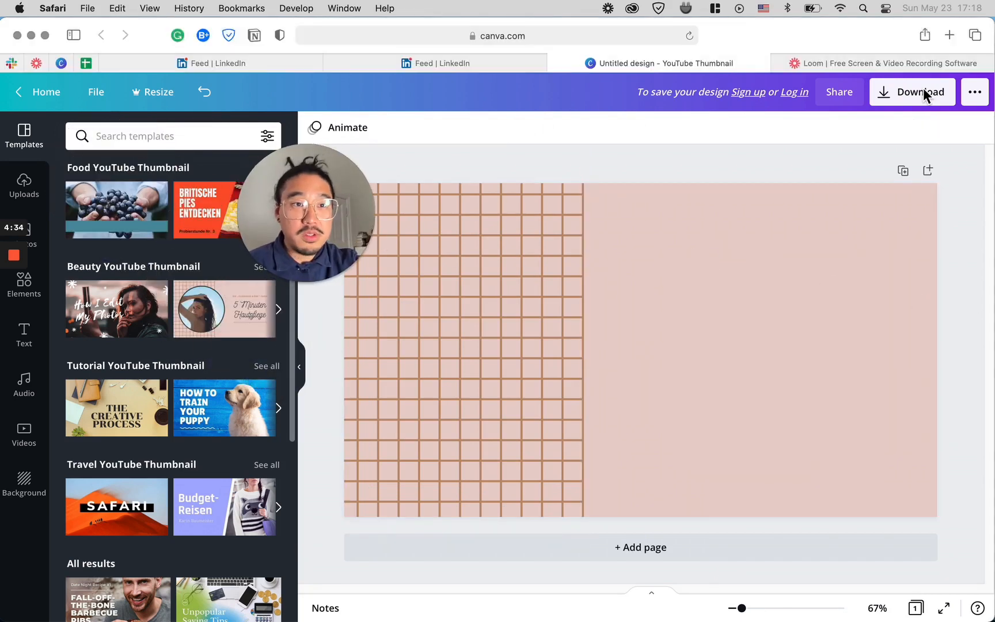
{"action": "left_click", "coordinate": [922, 92]}
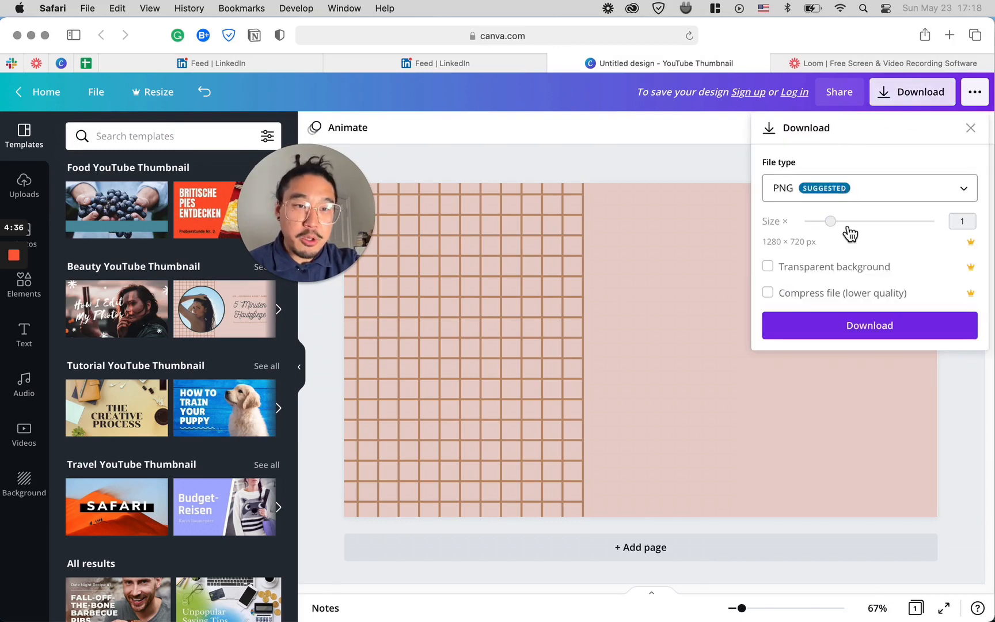
{"action": "left_click", "coordinate": [842, 326]}
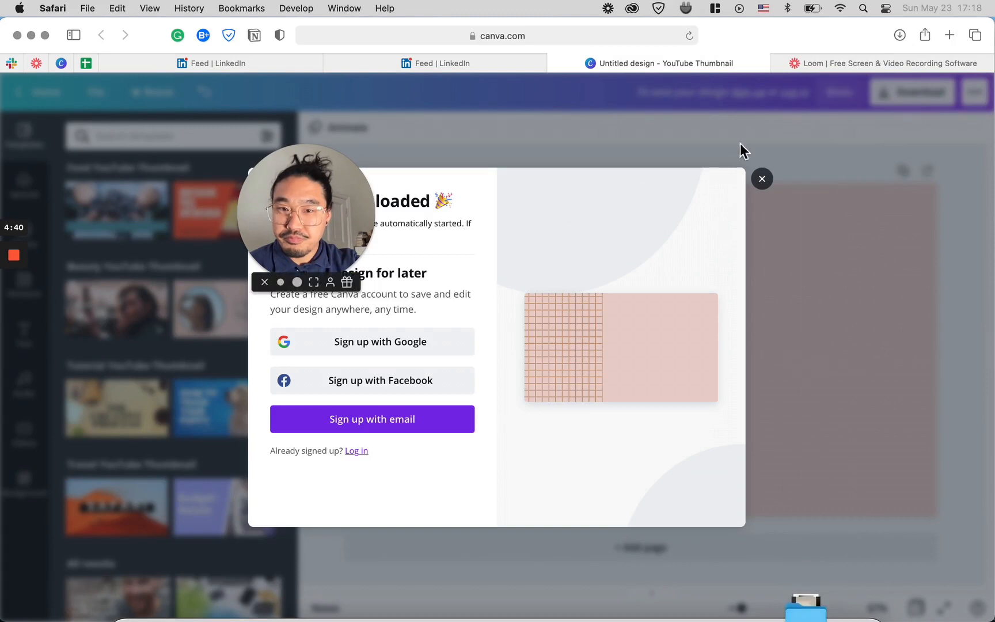
{"action": "left_click", "coordinate": [762, 179]}
Step: Return to Milk Video in Chrome and upload Untitled design.png from the Desktop folder
{"action": "left_click", "coordinate": [14, 310]}
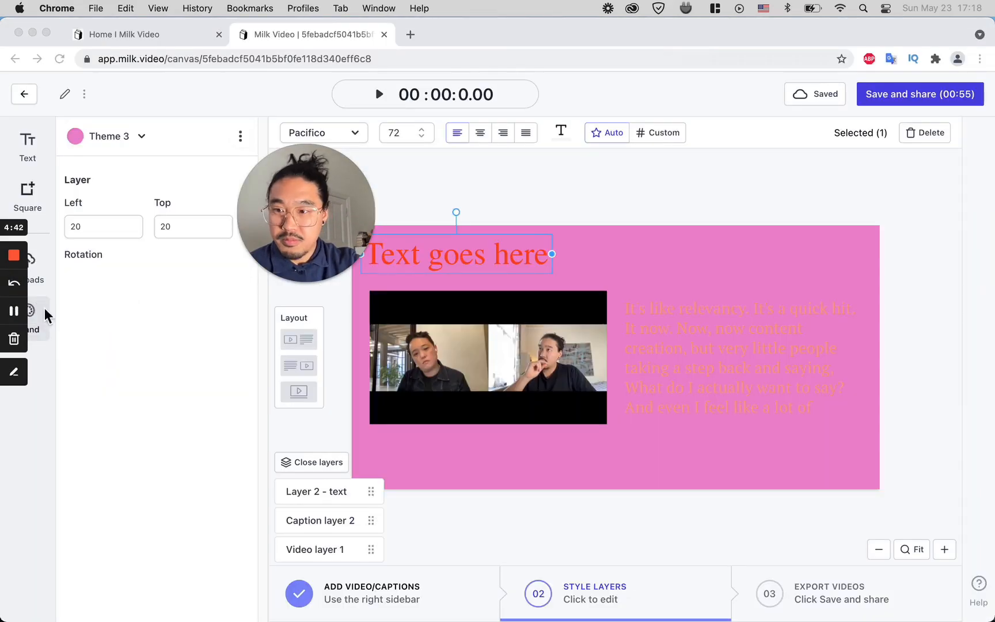
{"action": "left_click_drag", "start_coordinate": [314, 215], "coordinate": [287, 168]}
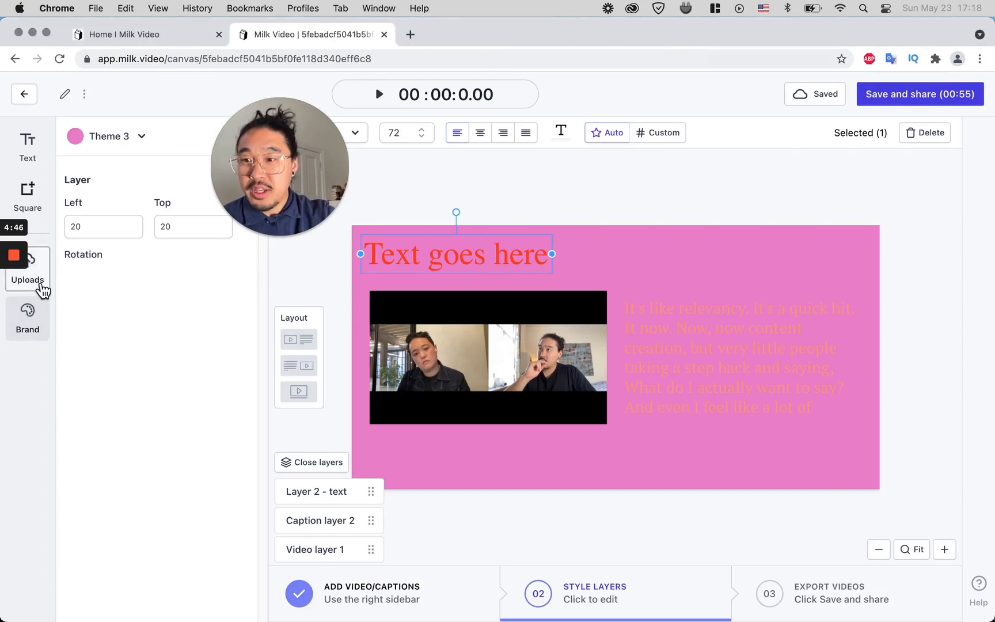
{"action": "left_click", "coordinate": [36, 275]}
{"action": "left_click_drag", "start_coordinate": [229, 210], "coordinate": [408, 181]}
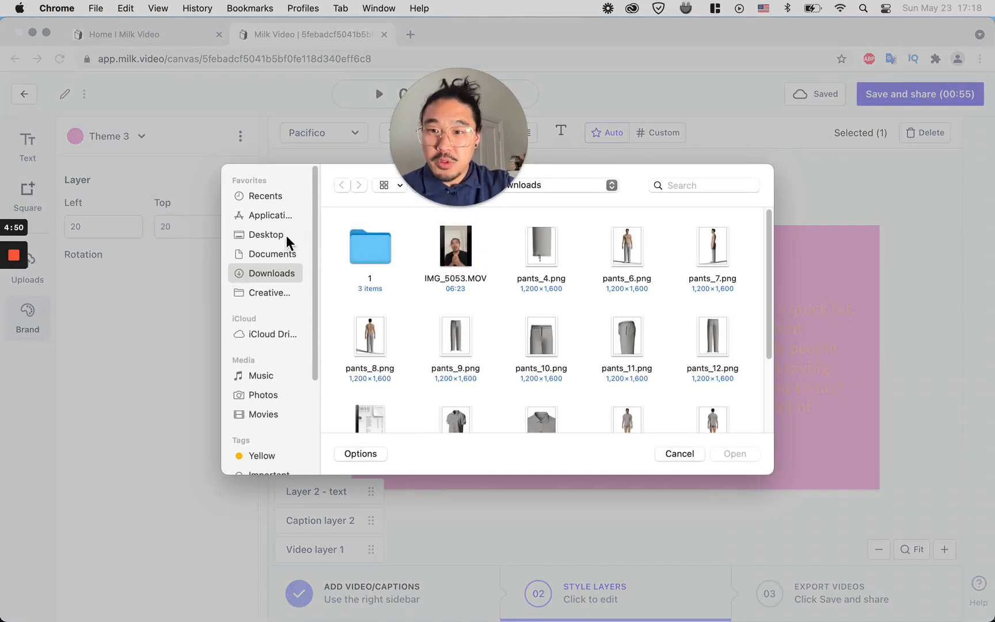
{"action": "left_click", "coordinate": [285, 236]}
{"action": "right_click", "coordinate": [596, 250]}
{"action": "double_click", "coordinate": [576, 249]}
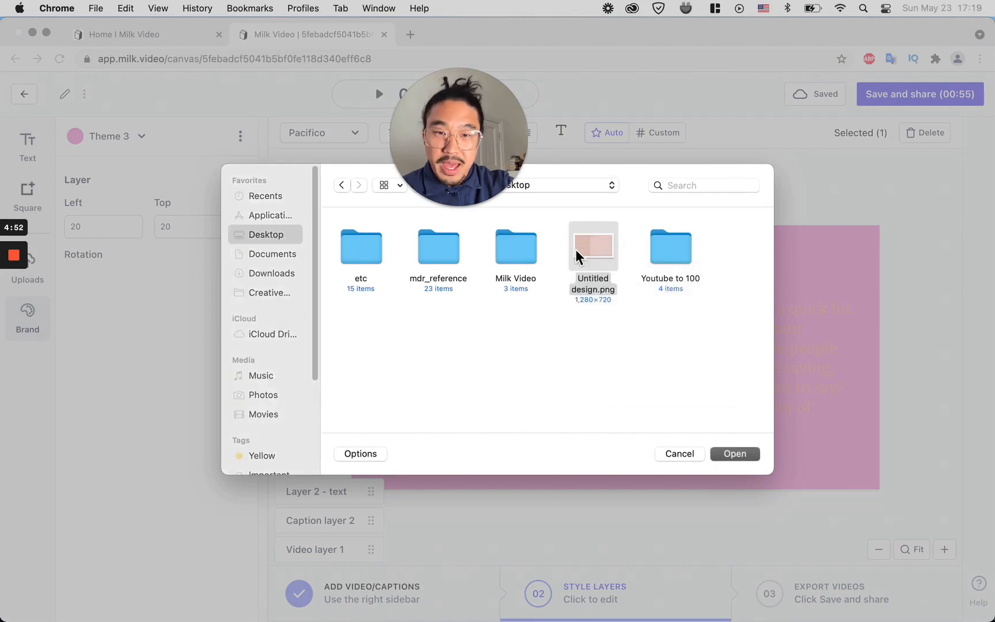
{"action": "left_click_drag", "start_coordinate": [453, 155], "coordinate": [249, 184]}
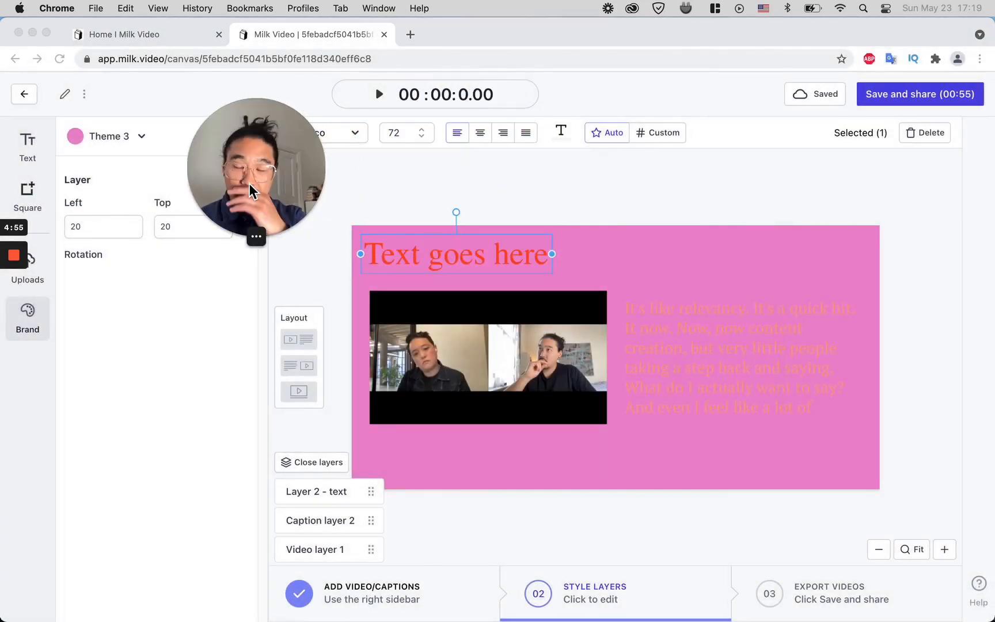
Step: Find Untitled design.png among the uploaded media and insert it into the canvas
{"action": "left_click", "coordinate": [33, 287]}
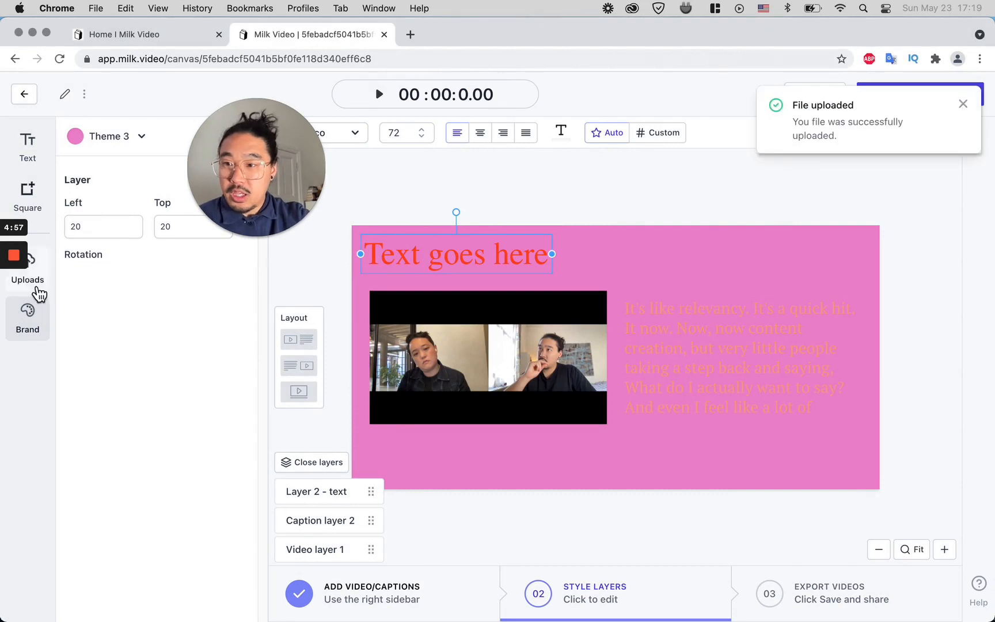
{"action": "left_click", "coordinate": [37, 292]}
{"action": "left_click_drag", "start_coordinate": [306, 192], "coordinate": [427, 183]}
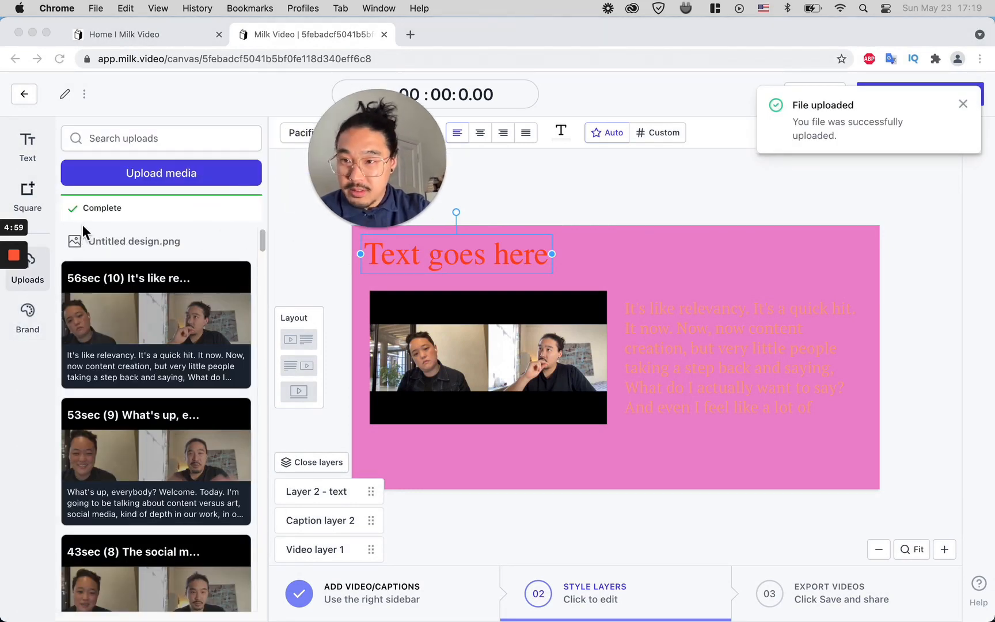
{"action": "left_click", "coordinate": [140, 247]}
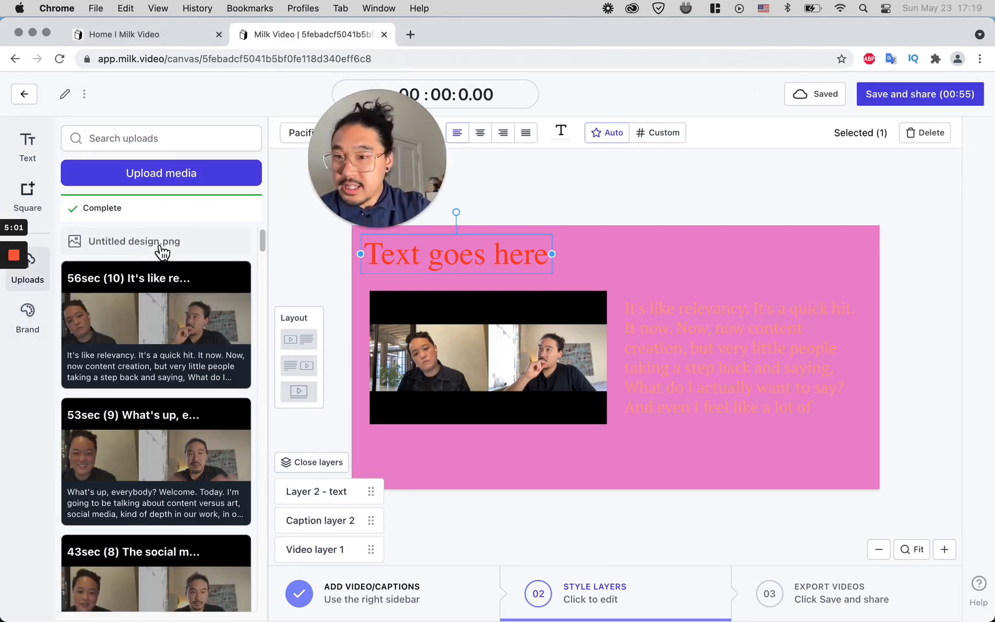
{"action": "left_click", "coordinate": [159, 244]}
{"action": "left_click", "coordinate": [46, 277]}
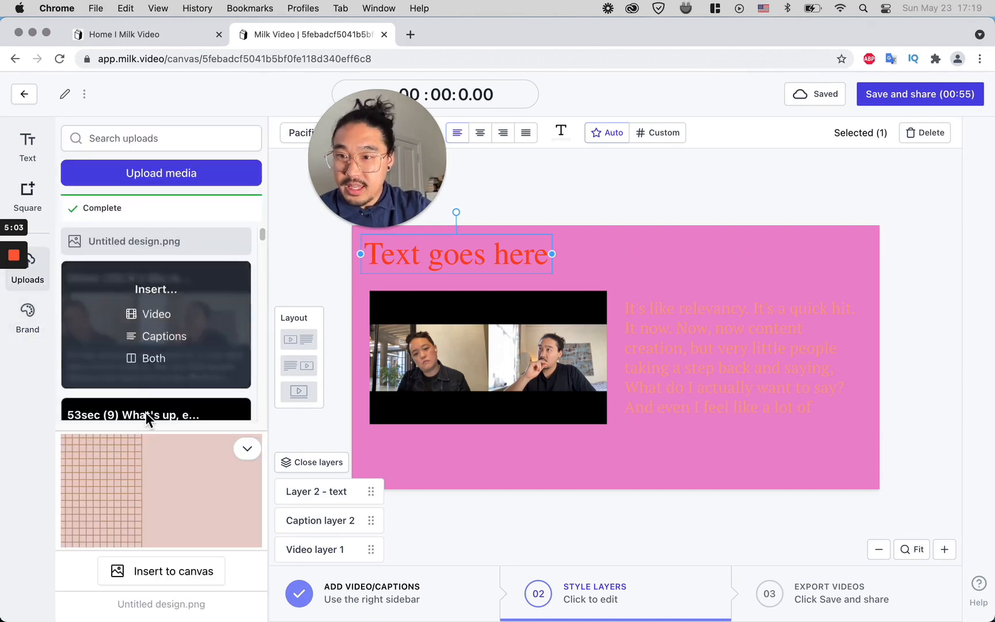
{"action": "left_click", "coordinate": [170, 573]}
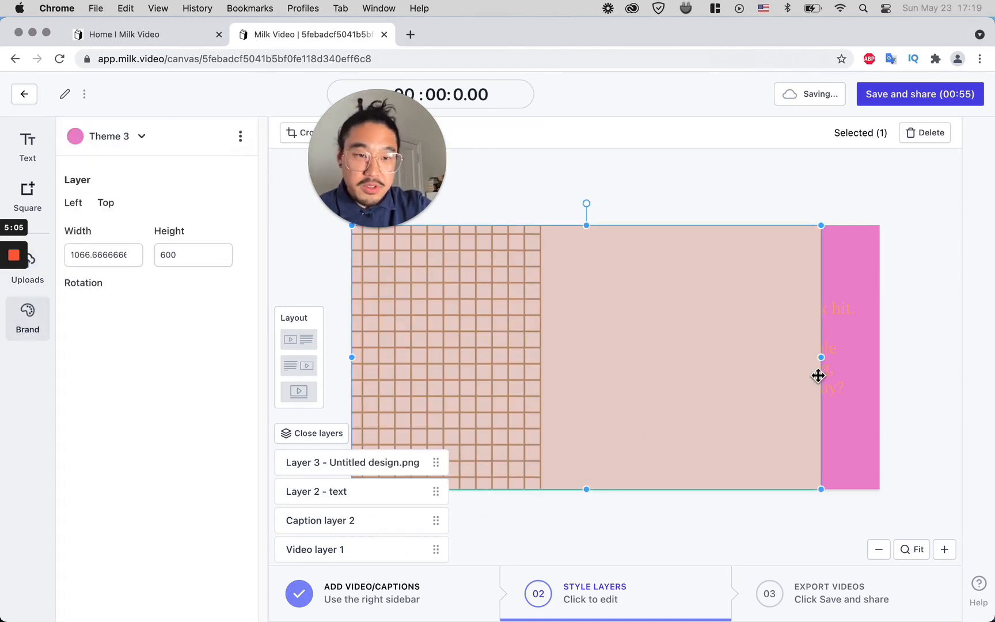
Step: Resize the inserted background image several times to test its fit on the canvas, leaving it selected at about 957 by 539
{"action": "left_click_drag", "start_coordinate": [824, 363], "coordinate": [797, 356]}
{"action": "left_click_drag", "start_coordinate": [378, 159], "coordinate": [162, 158]}
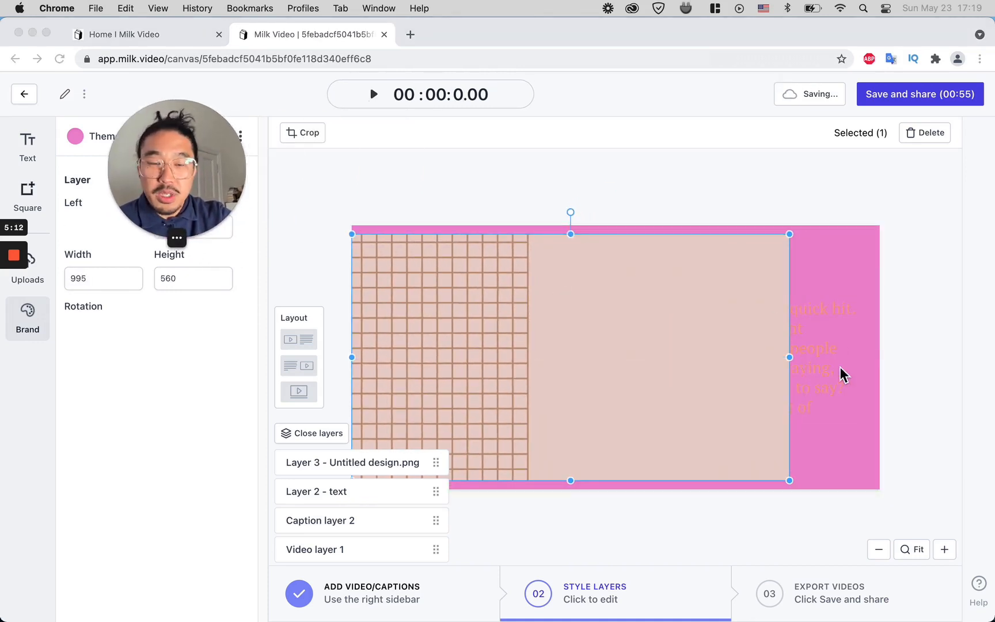
{"action": "left_click", "coordinate": [791, 357]}
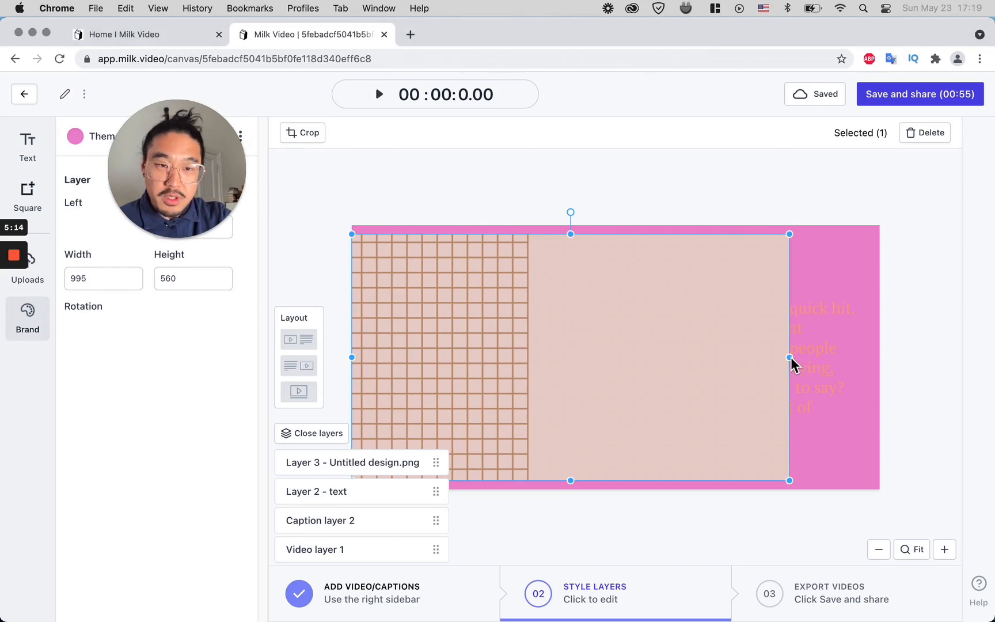
{"action": "left_click_drag", "start_coordinate": [793, 362], "coordinate": [821, 356]}
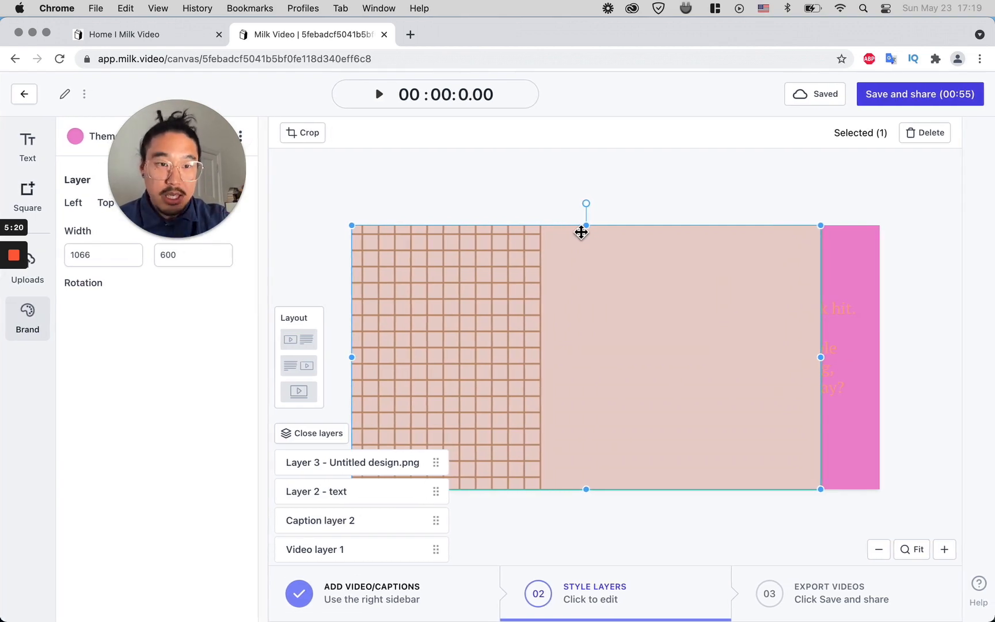
{"action": "left_click_drag", "start_coordinate": [828, 363], "coordinate": [885, 348]}
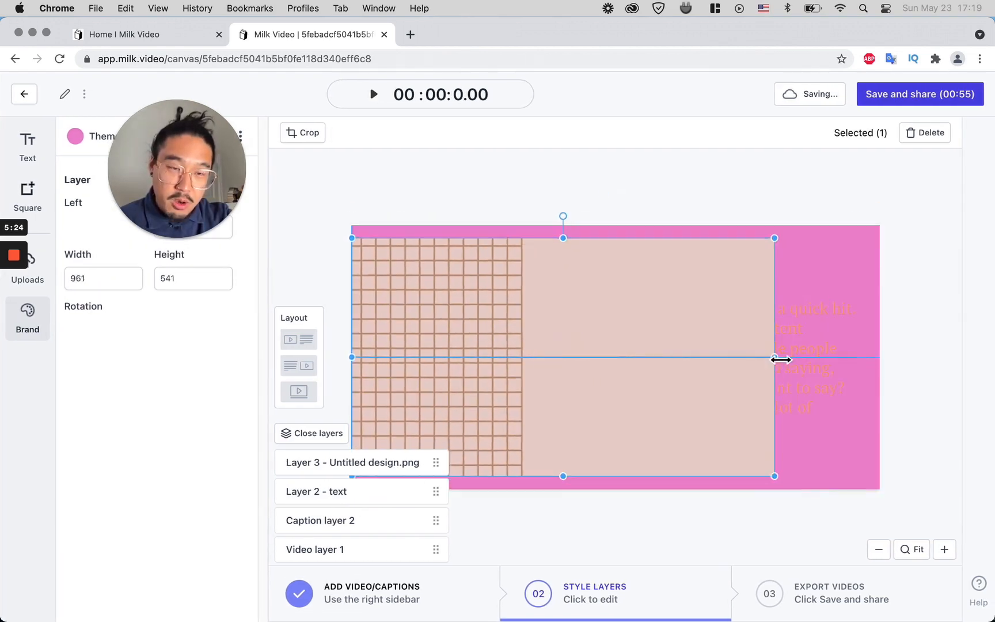
{"action": "left_click", "coordinate": [848, 253]}
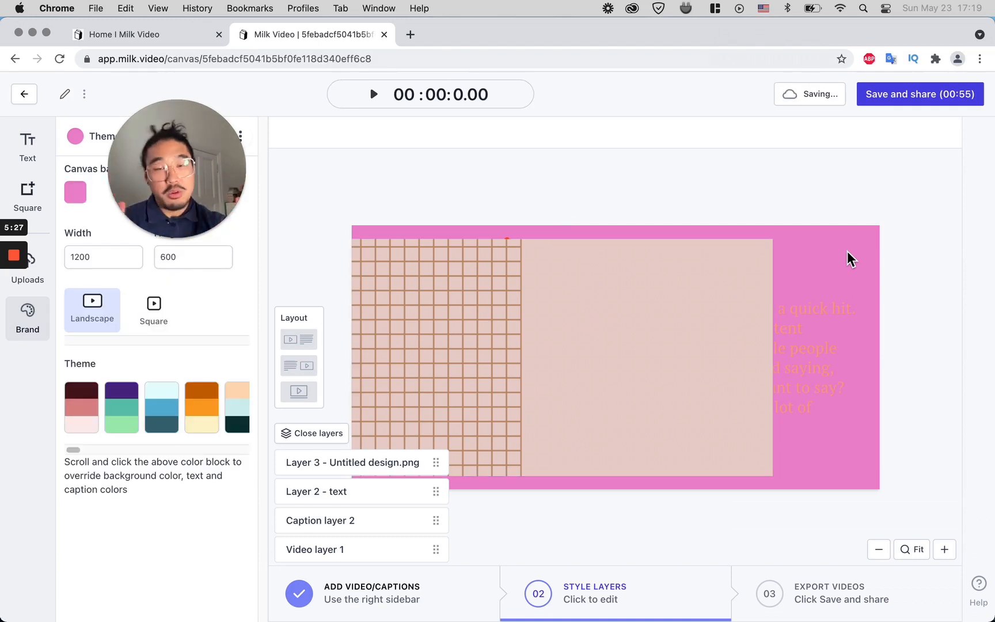
{"action": "left_click", "coordinate": [691, 316]}
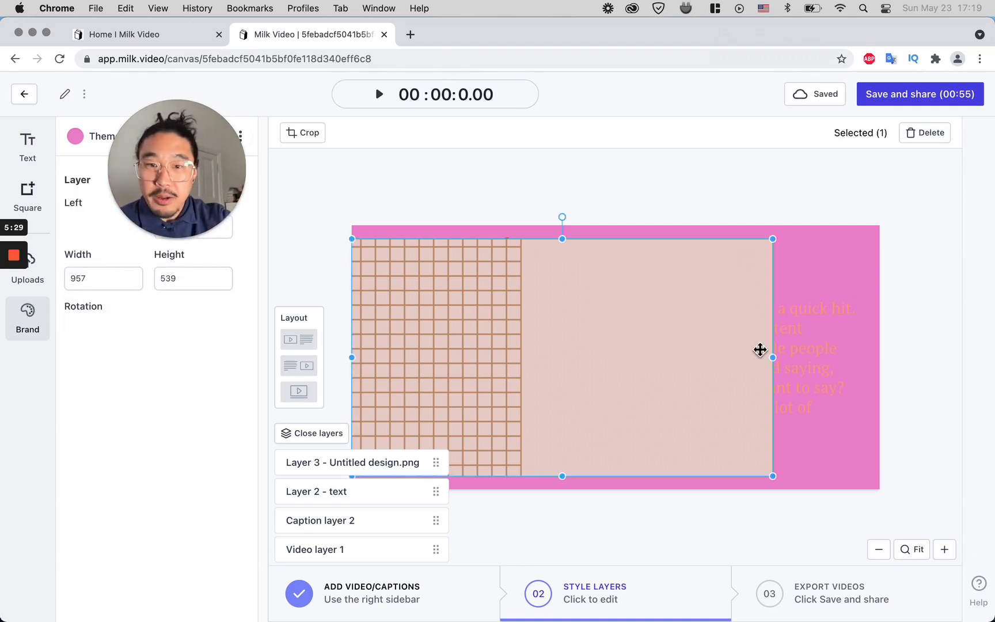
Step: Enlarge the background image to about 1199 wide and crop its top and bottom edges to about 524 high
{"action": "left_click_drag", "start_coordinate": [791, 348], "coordinate": [886, 332]}
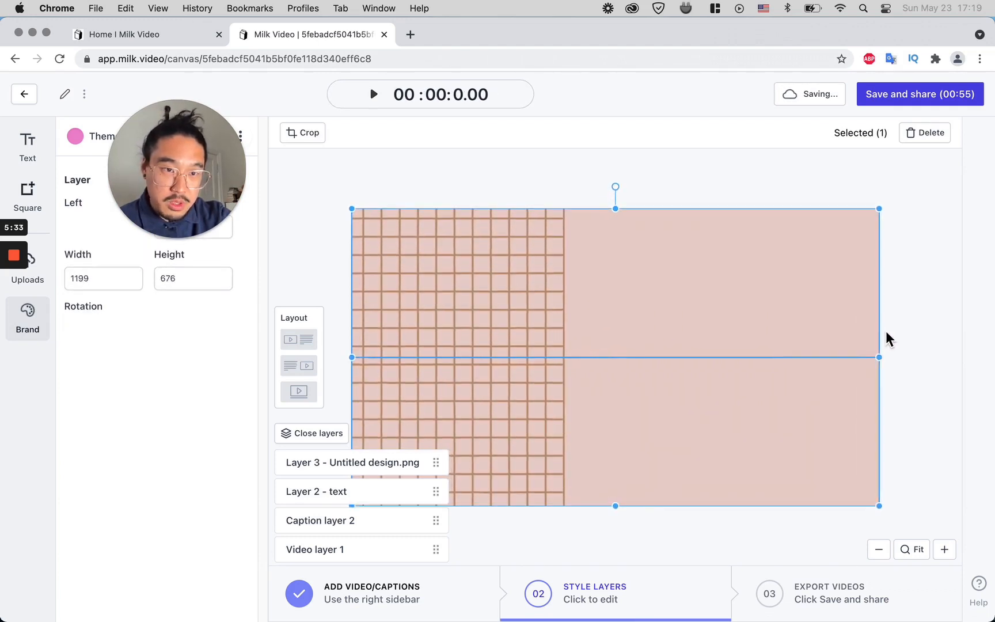
{"action": "left_click", "coordinate": [318, 136]}
{"action": "left_click_drag", "start_coordinate": [615, 210], "coordinate": [625, 295]}
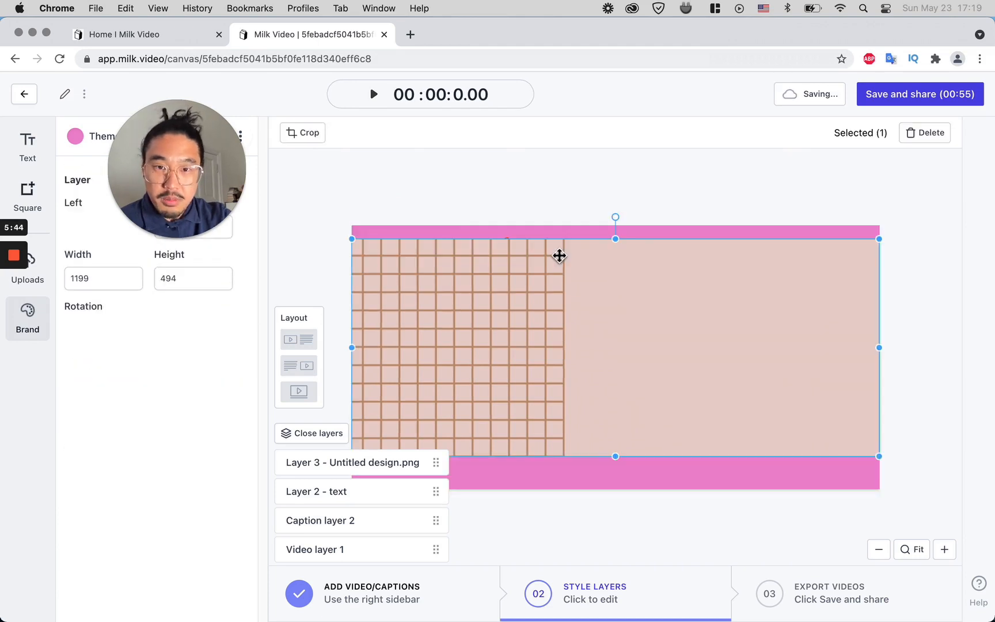
{"action": "left_click", "coordinate": [315, 135]}
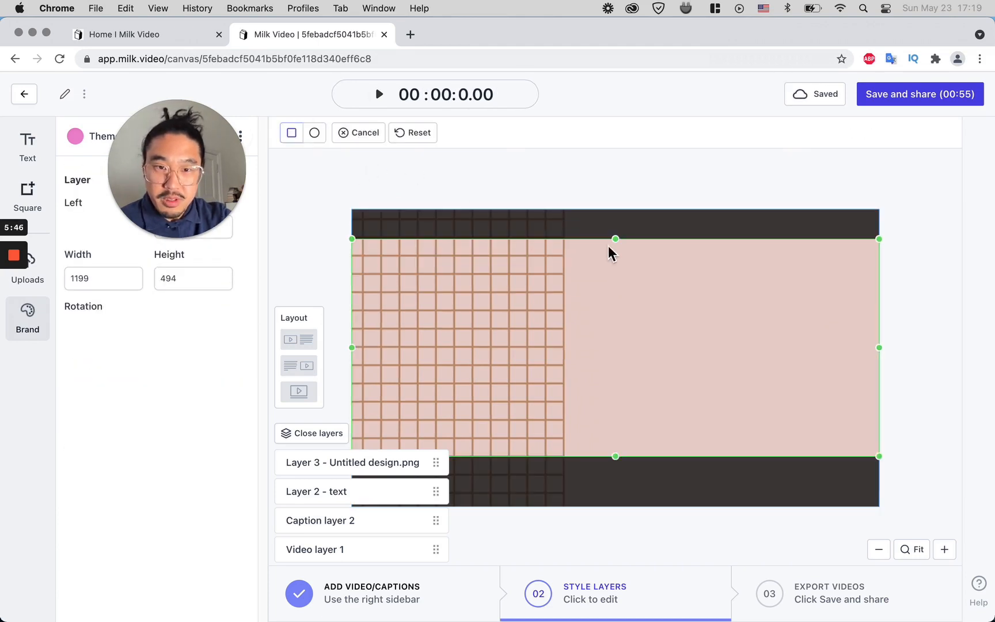
{"action": "left_click_drag", "start_coordinate": [618, 245], "coordinate": [620, 233]}
{"action": "left_click", "coordinate": [608, 169]}
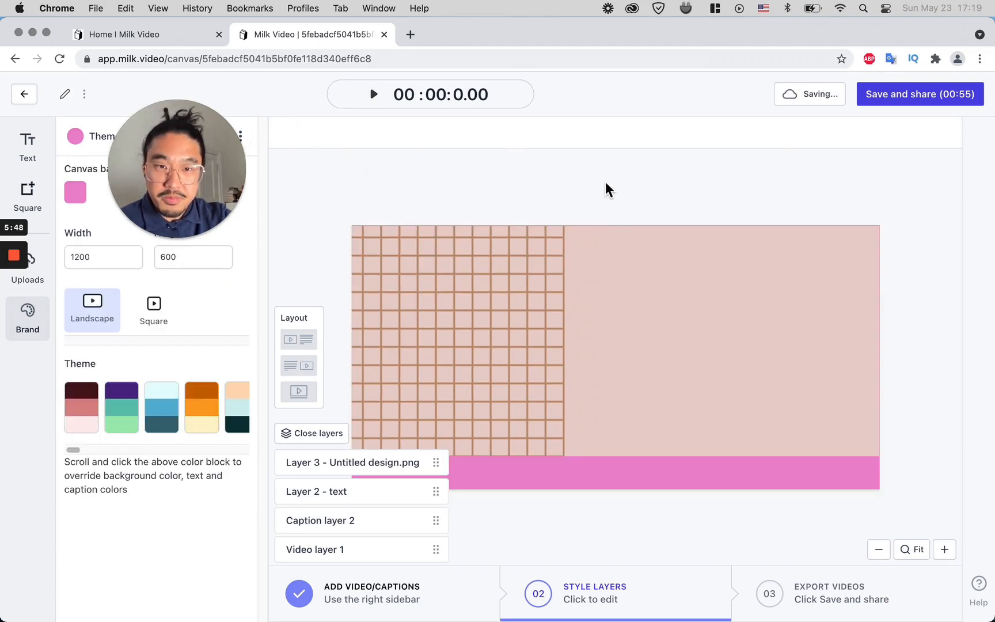
Step: Undo the last change and move the background image back to the canvas's upper edge
{"action": "left_click", "coordinate": [606, 473]}
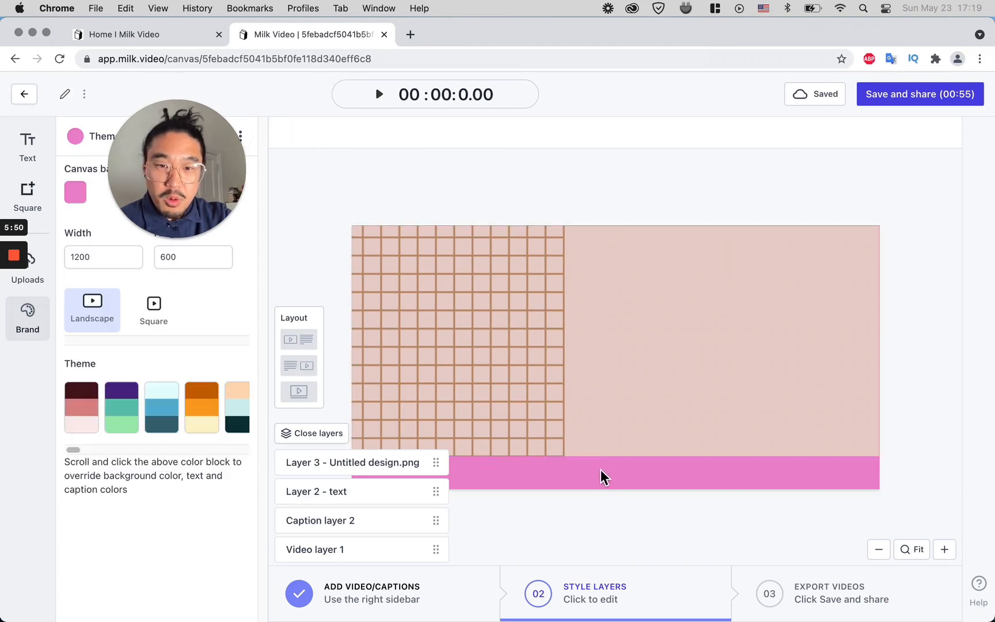
{"action": "key", "text": "super+z"}
{"action": "left_click_drag", "start_coordinate": [190, 167], "coordinate": [554, 168]}
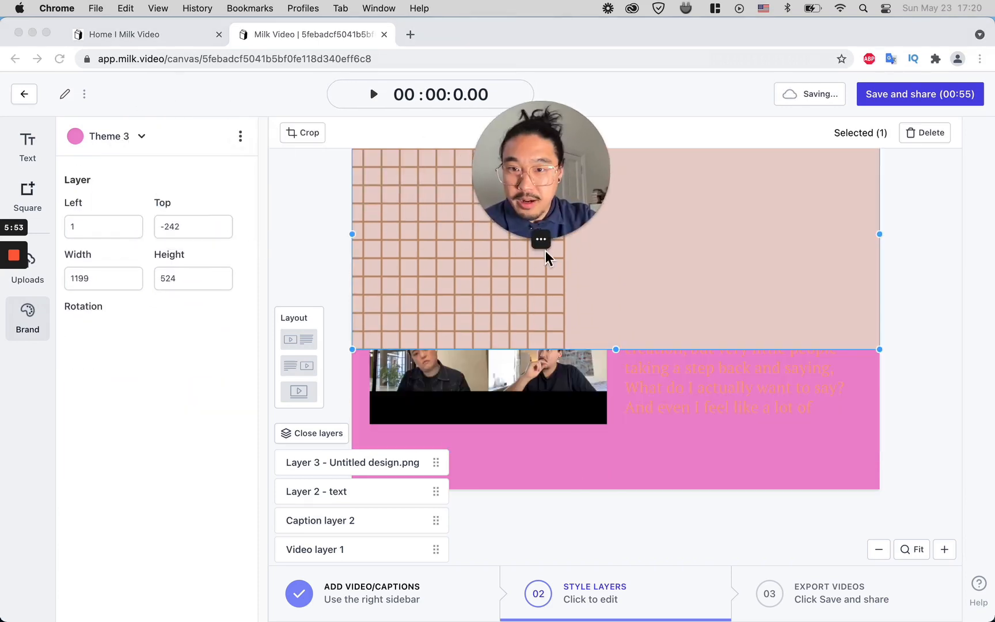
{"action": "left_click", "coordinate": [735, 412]}
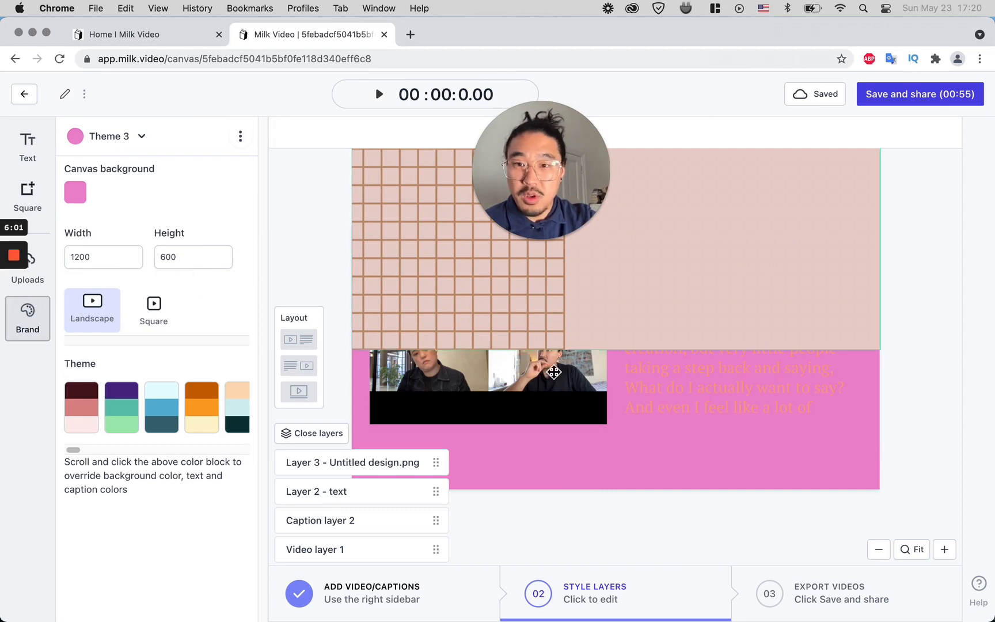
{"action": "left_click_drag", "start_coordinate": [554, 373], "coordinate": [553, 429]}
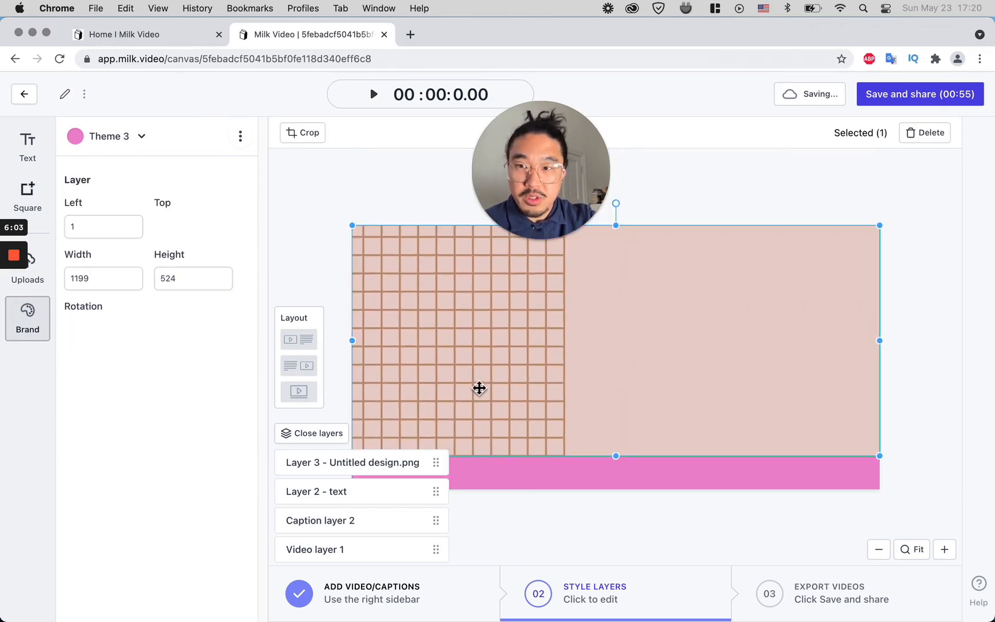
Step: Set the background image's width to 1200 and height to 600
{"action": "double_click", "coordinate": [141, 280]}
{"action": "type", "text": "1200"}
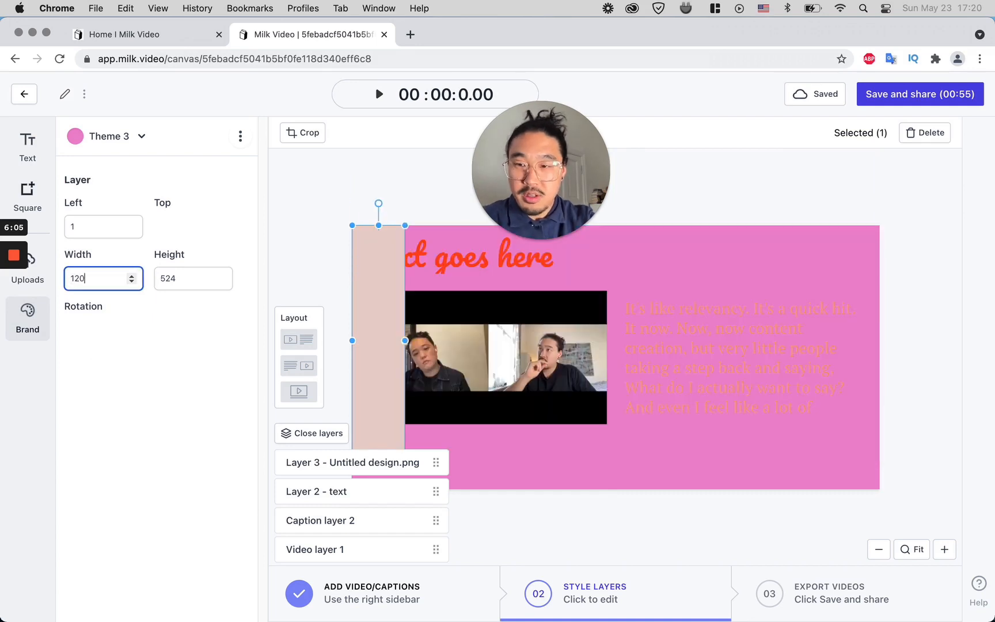
{"action": "double_click", "coordinate": [192, 282]}
{"action": "type", "text": "600"}
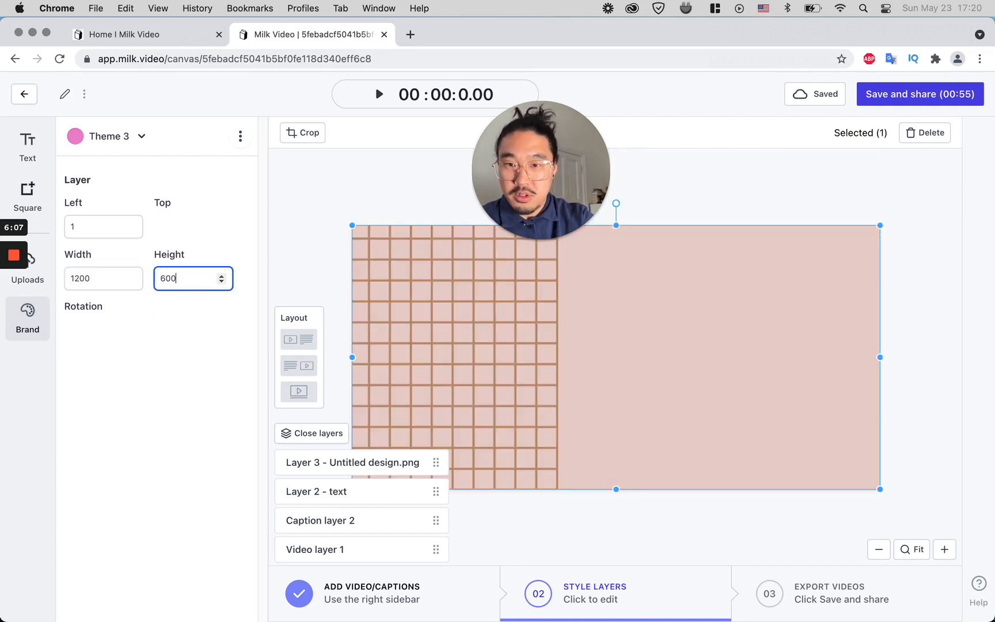
{"action": "left_click", "coordinate": [306, 264]}
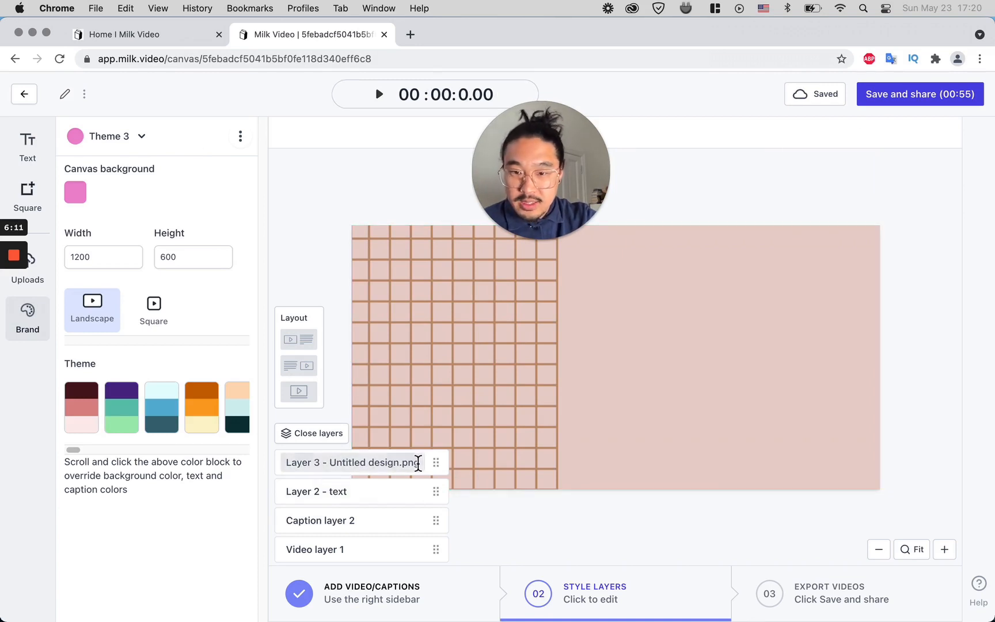
Step: Send the Untitled design.png layer to the back of the layer order and shift the video to about 32 left, 168 top
{"action": "left_click_drag", "start_coordinate": [440, 464], "coordinate": [418, 554]}
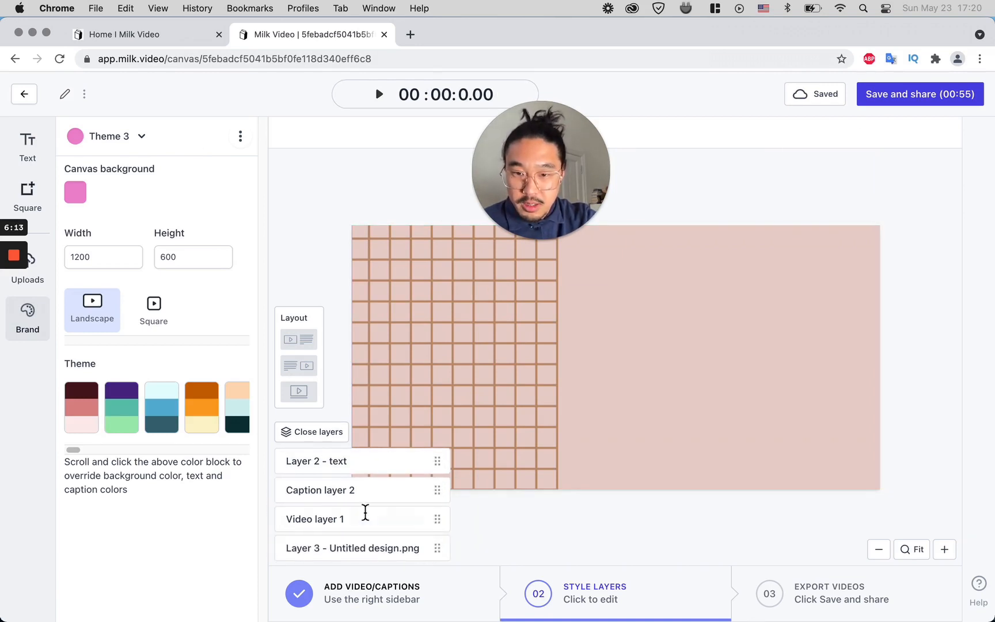
{"action": "left_click", "coordinate": [503, 268]}
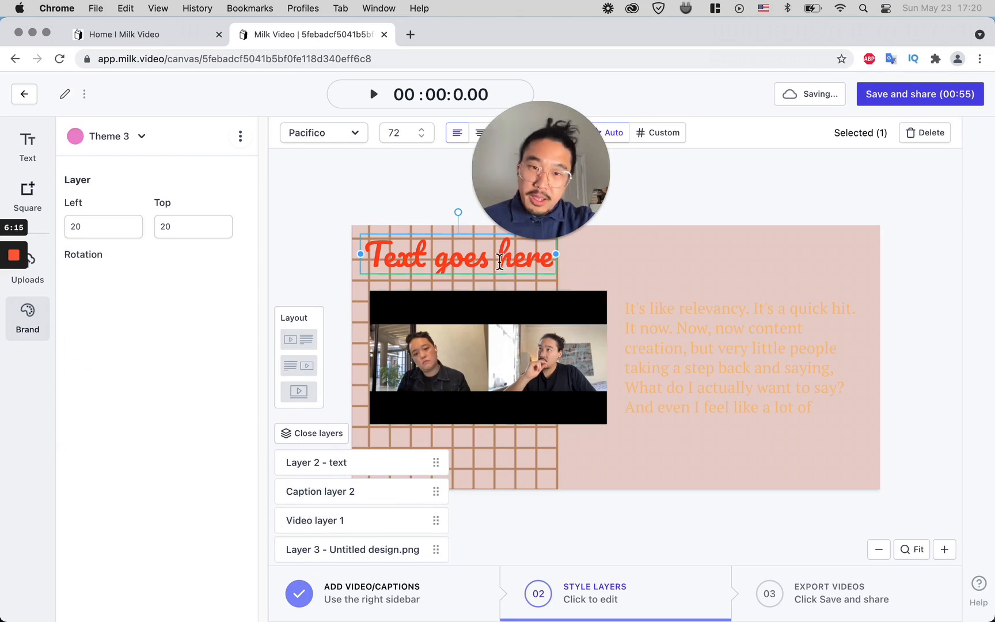
{"action": "mouse_move", "coordinate": [506, 357]}
{"action": "left_mouse_down"}
{"action": "mouse_move", "coordinate": [500, 389]}
{"action": "mouse_move", "coordinate": [504, 371]}
{"action": "left_mouse_up"}
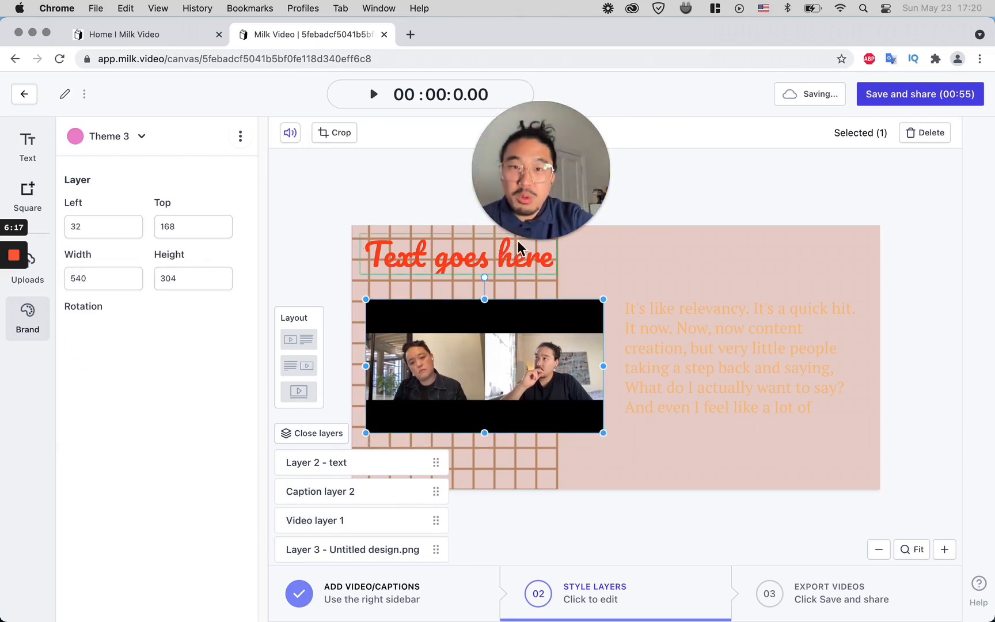
{"action": "left_click_drag", "start_coordinate": [562, 196], "coordinate": [831, 196]}
Step: Crop the video with a circular mask around the speaker on its left side, about 141 by 141
{"action": "left_click", "coordinate": [526, 384]}
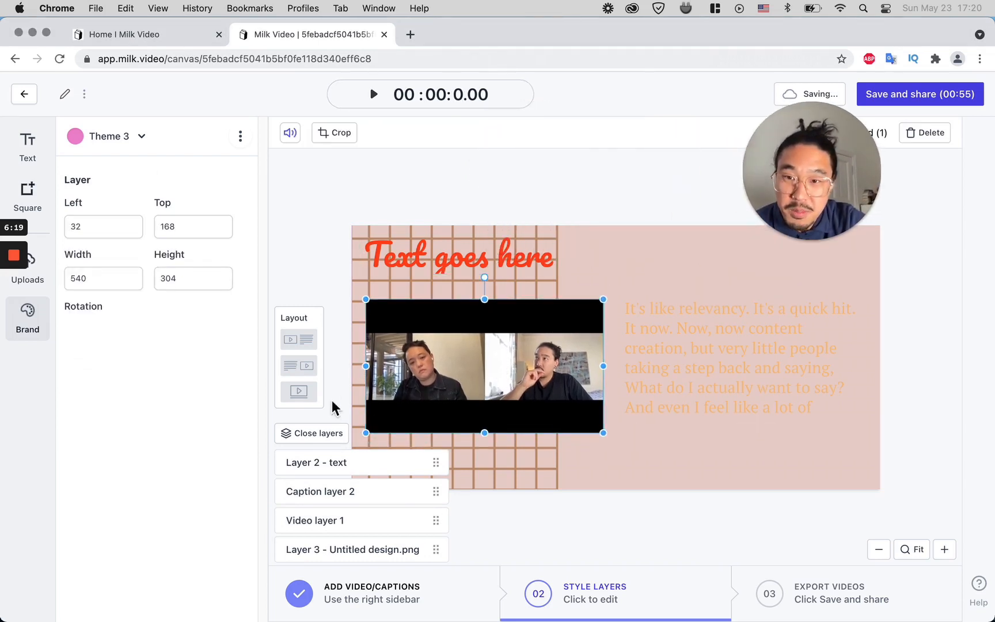
{"action": "left_click", "coordinate": [337, 134]}
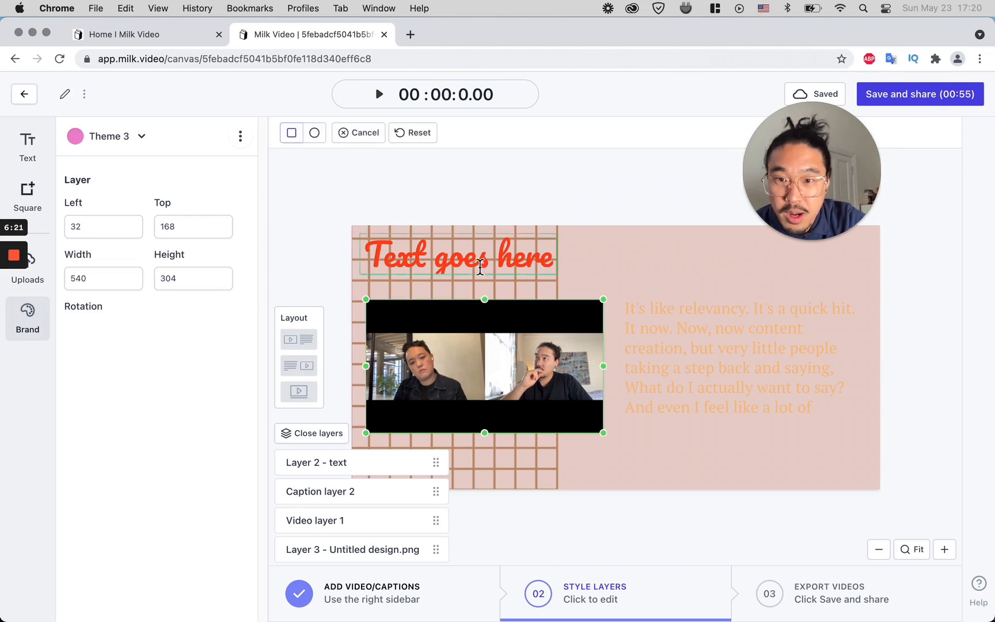
{"action": "left_click", "coordinate": [316, 134]}
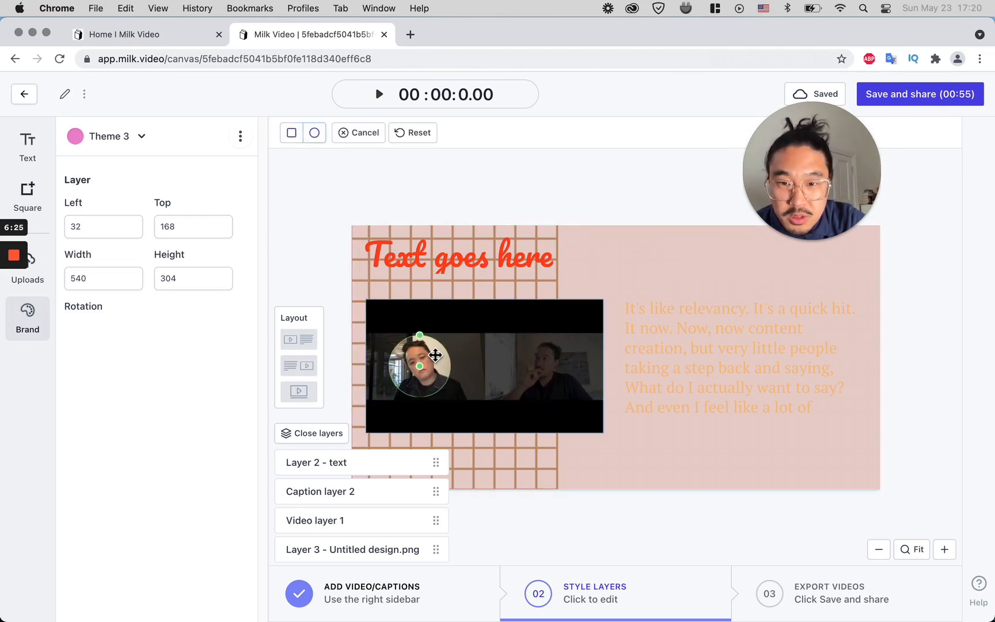
{"action": "left_click", "coordinate": [367, 196]}
{"action": "left_click", "coordinate": [402, 369]}
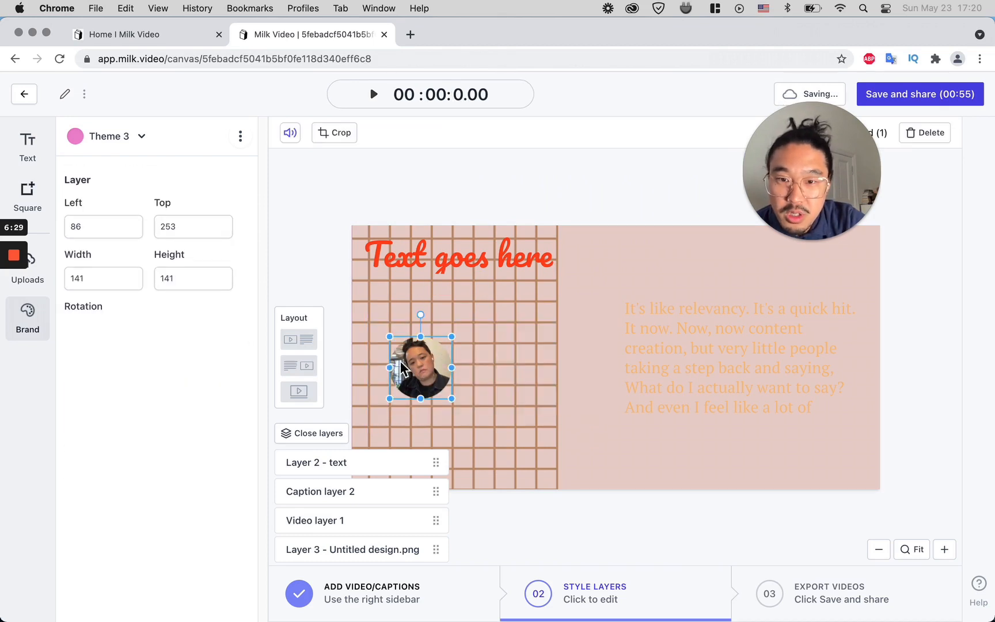
Step: Enlarge the circular video to about 409 by 409 and position it over the grid half of the background
{"action": "left_click_drag", "start_coordinate": [499, 330], "coordinate": [500, 384]}
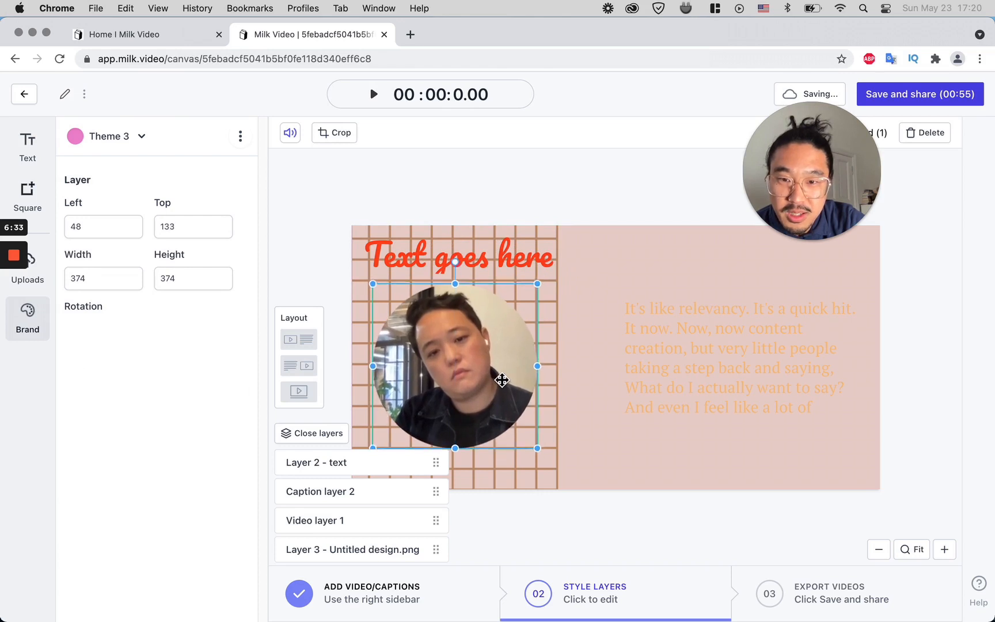
{"action": "left_click_drag", "start_coordinate": [552, 273], "coordinate": [558, 270]}
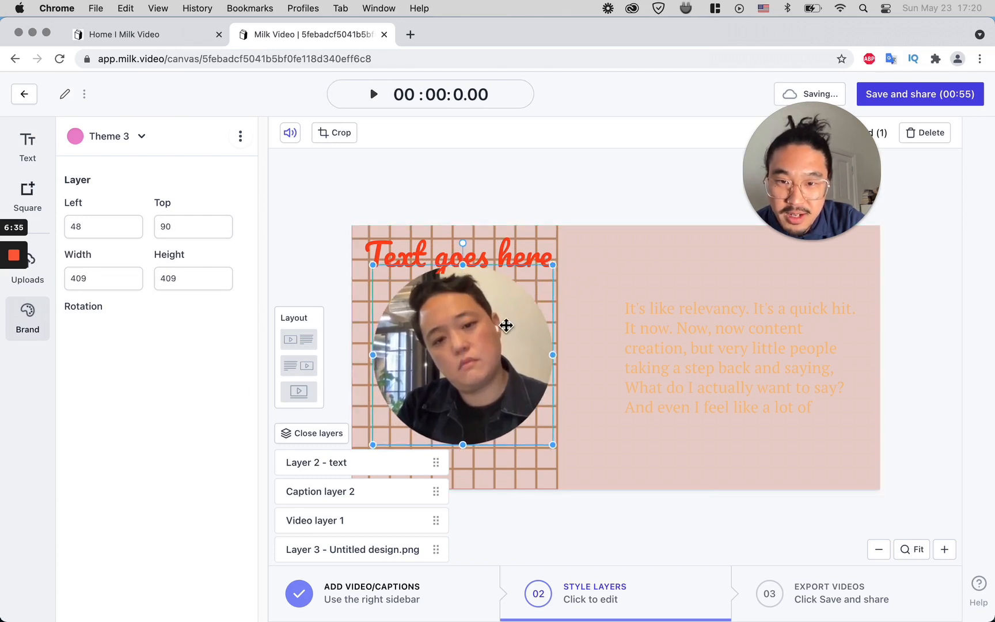
{"action": "left_click_drag", "start_coordinate": [506, 326], "coordinate": [500, 331]}
Step: Set the caption's active text color to black and its other text color to white
{"action": "left_click", "coordinate": [638, 336]}
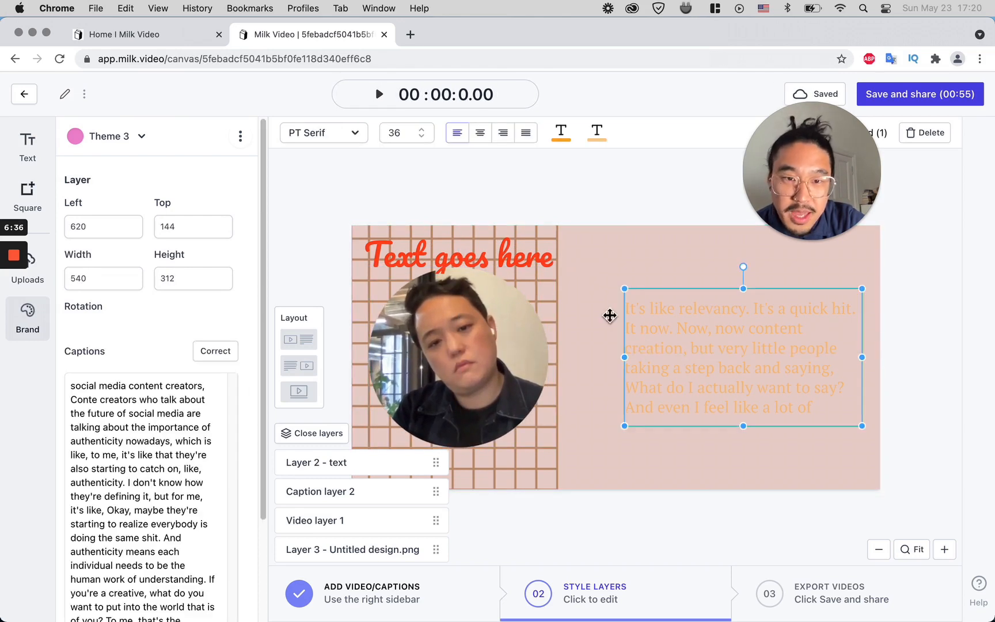
{"action": "left_click", "coordinate": [570, 145]}
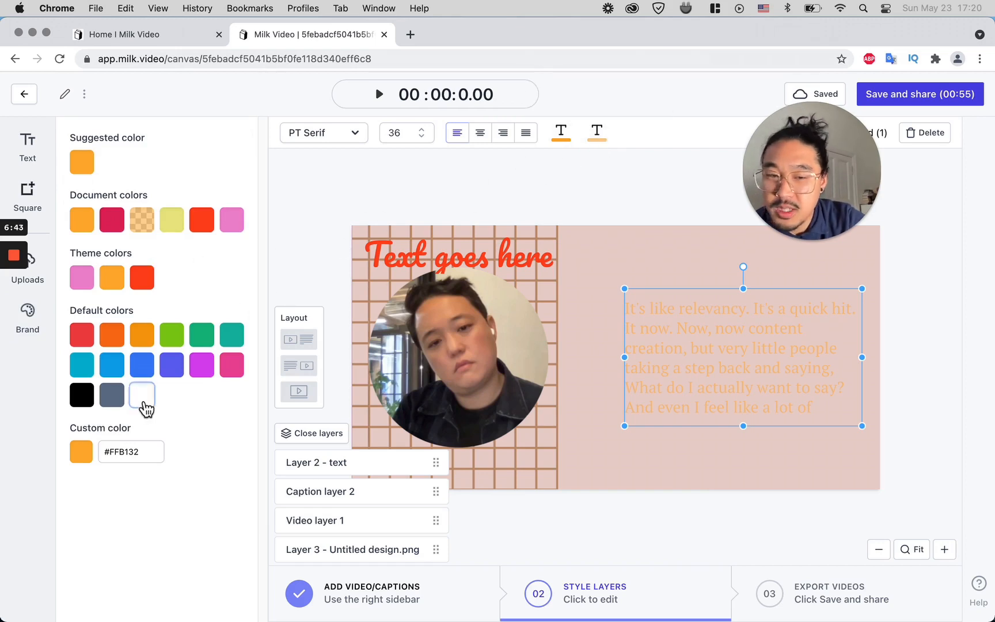
{"action": "left_click", "coordinate": [144, 395]}
{"action": "left_click", "coordinate": [596, 131]}
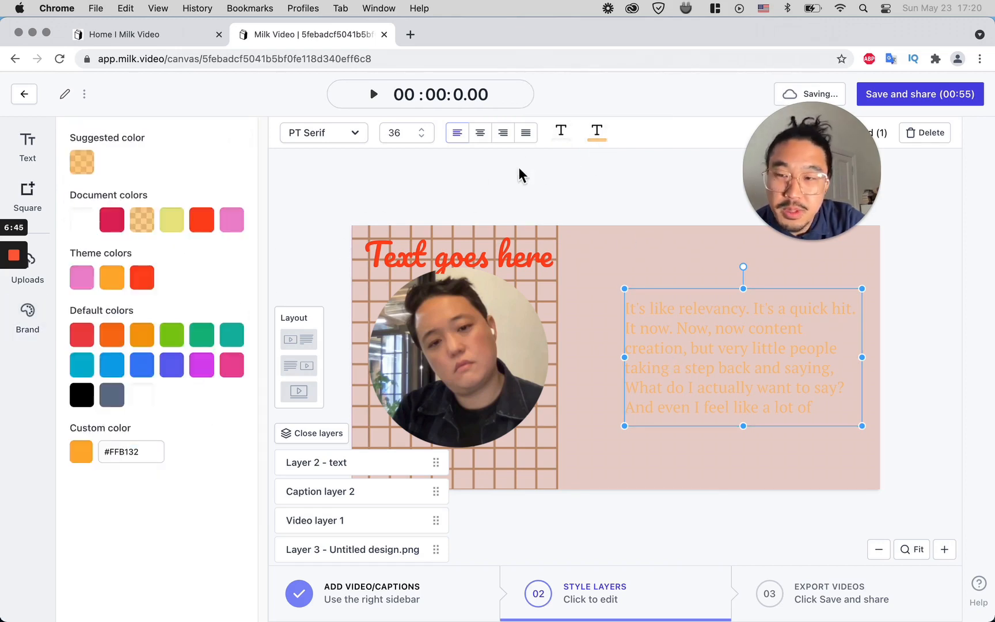
{"action": "left_click", "coordinate": [187, 326]}
{"action": "left_click", "coordinate": [559, 143]}
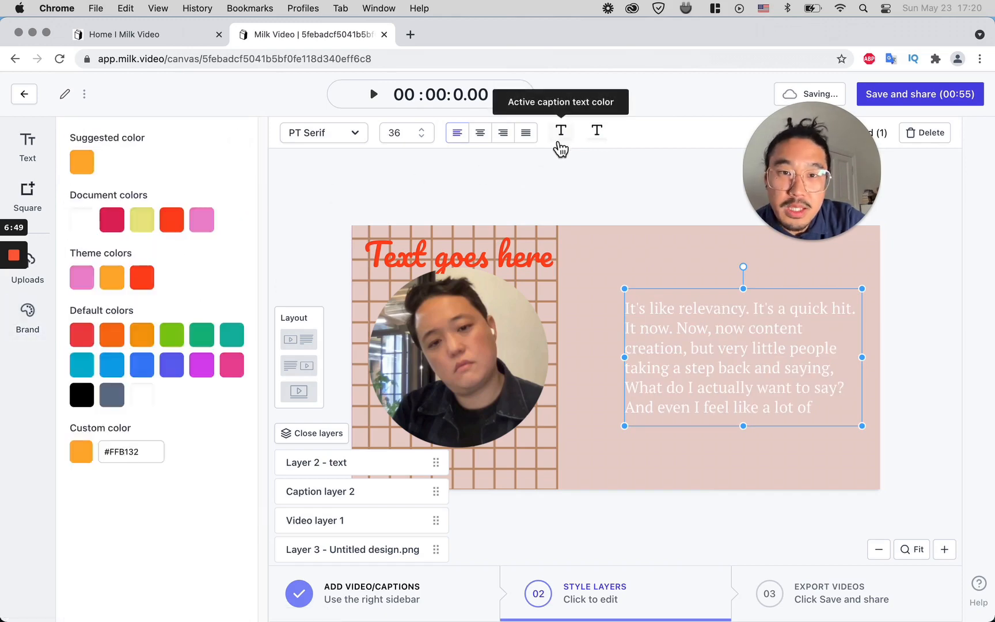
{"action": "left_click", "coordinate": [110, 402]}
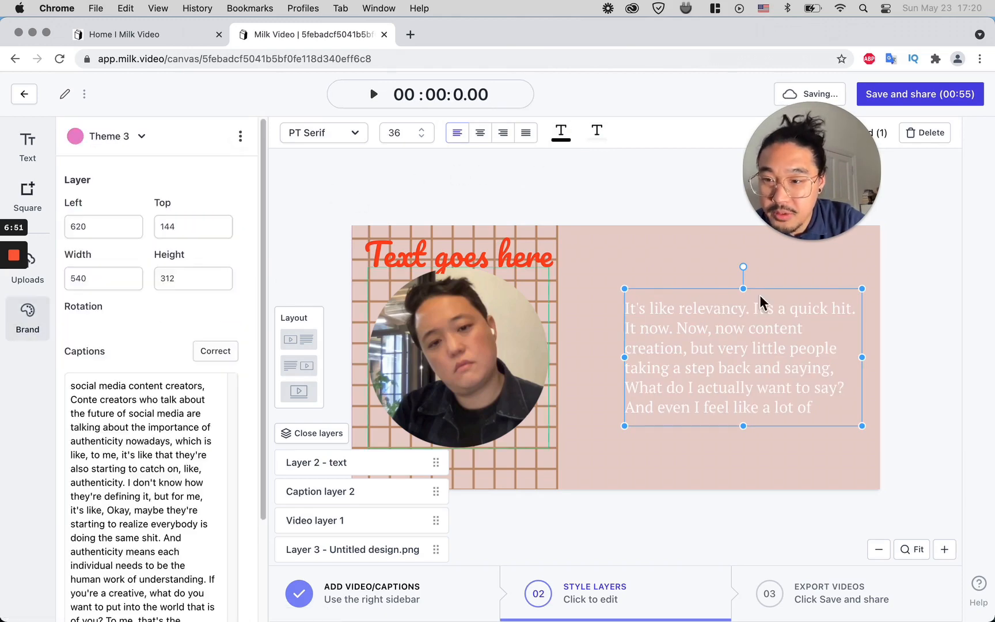
Step: Move the caption box to about 521 left, 227 top and widen it to about 634
{"action": "left_click_drag", "start_coordinate": [689, 340], "coordinate": [645, 376]}
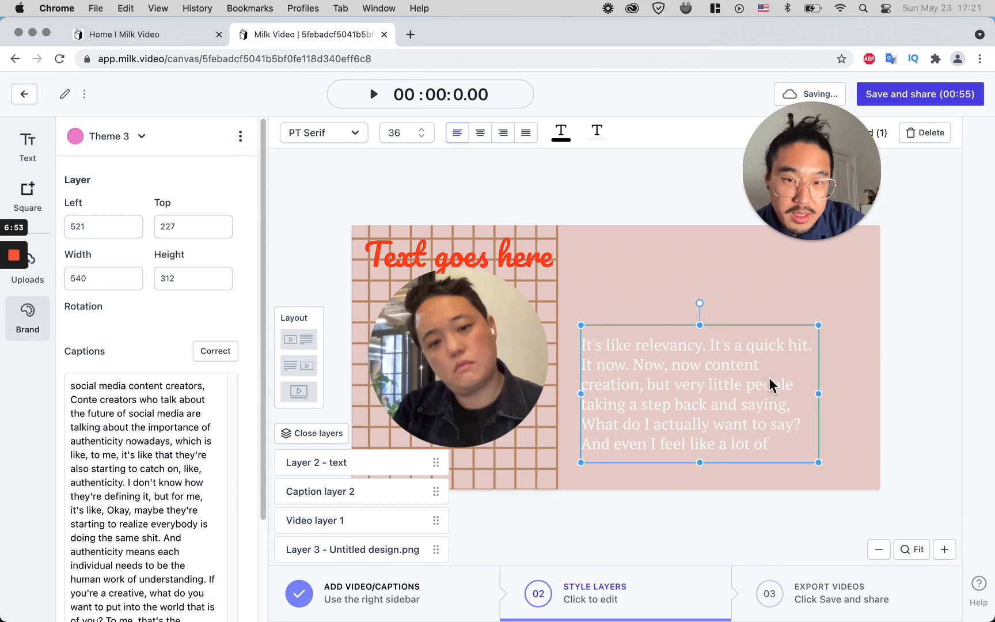
{"action": "left_click_drag", "start_coordinate": [826, 397], "coordinate": [860, 394]}
Step: Set the active caption text color to white and the remaining caption text color to black
{"action": "left_click", "coordinate": [561, 133]}
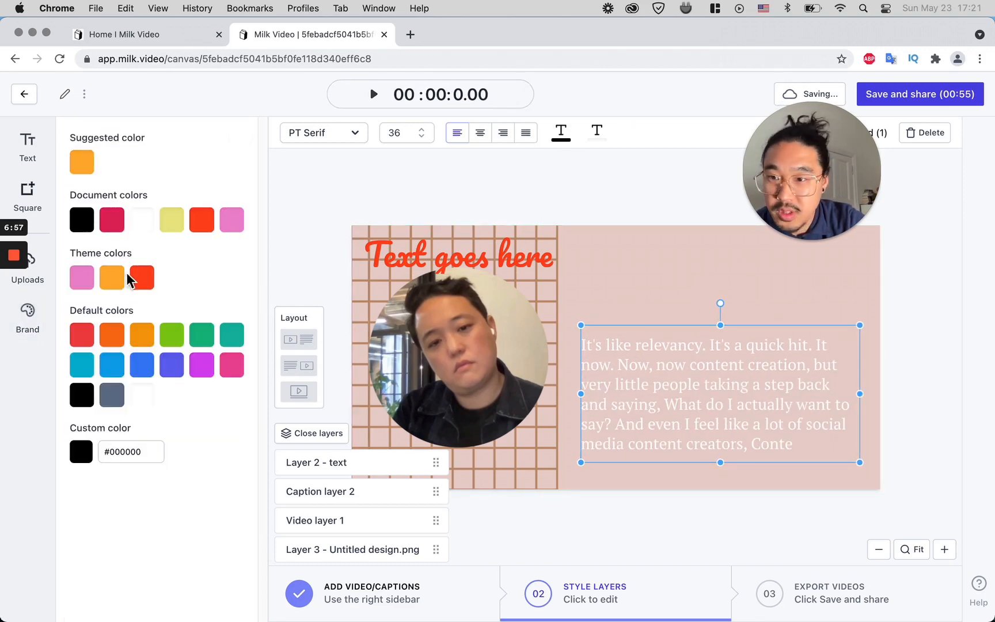
{"action": "left_click", "coordinate": [144, 233]}
{"action": "left_click", "coordinate": [597, 141]}
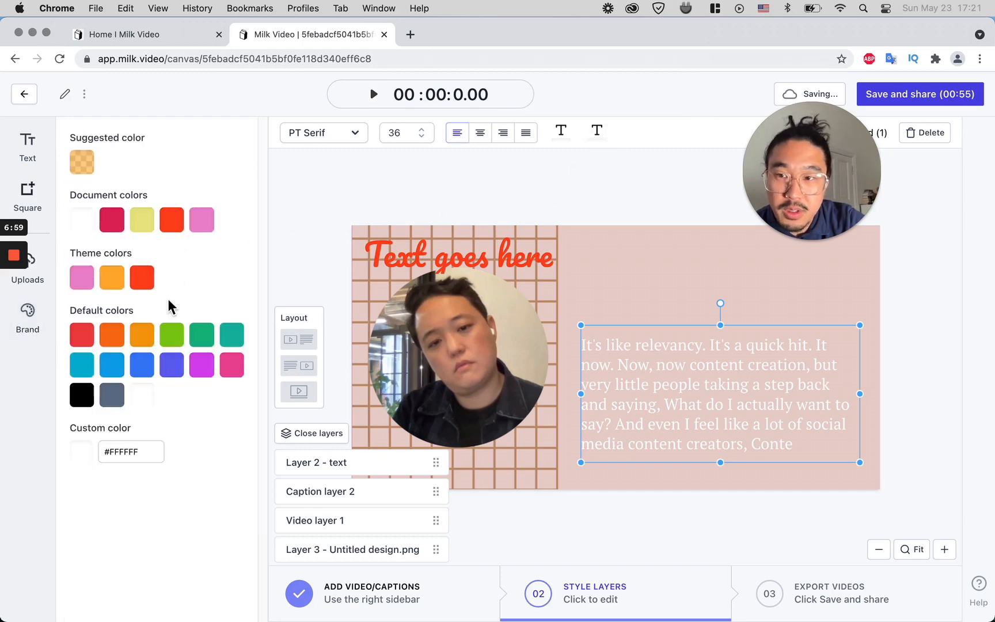
{"action": "left_click", "coordinate": [95, 394]}
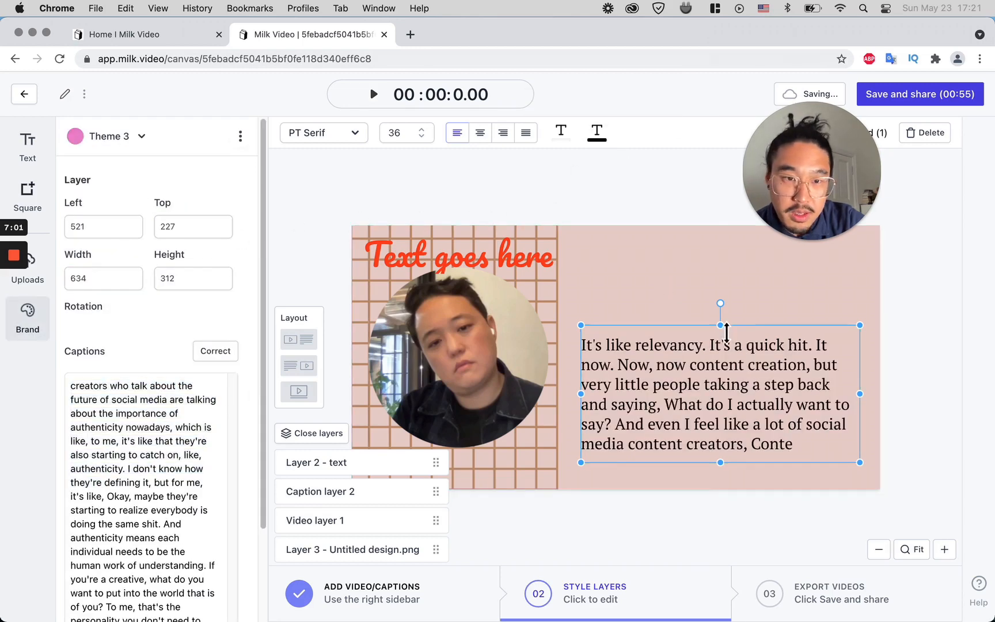
Step: Shorten the caption box to about 246 high from above and move the title to about 507 left, 169 top
{"action": "left_click_drag", "start_coordinate": [726, 325], "coordinate": [723, 354]}
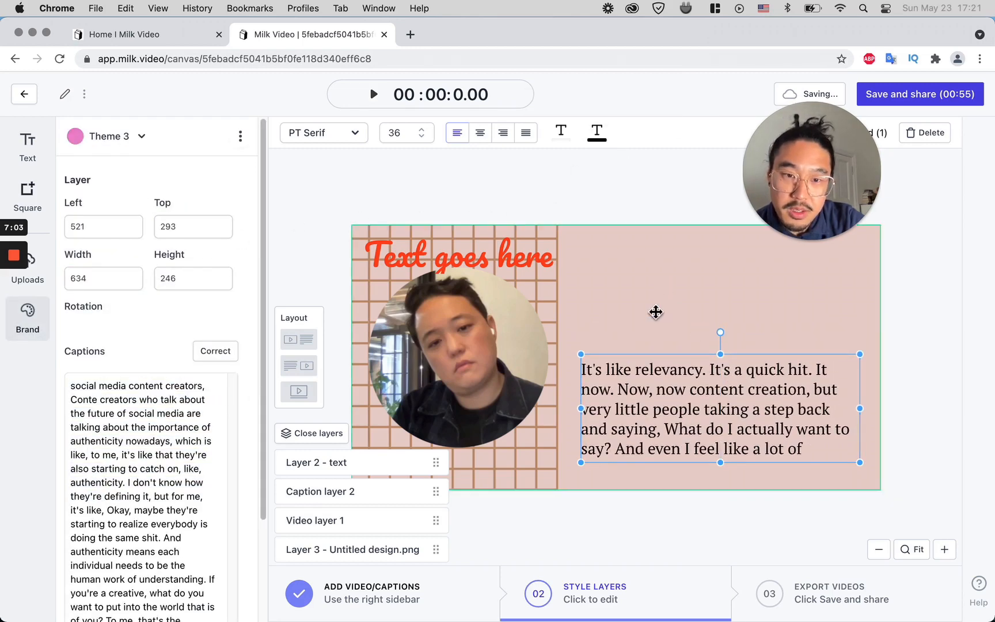
{"action": "left_click_drag", "start_coordinate": [518, 267], "coordinate": [733, 334]}
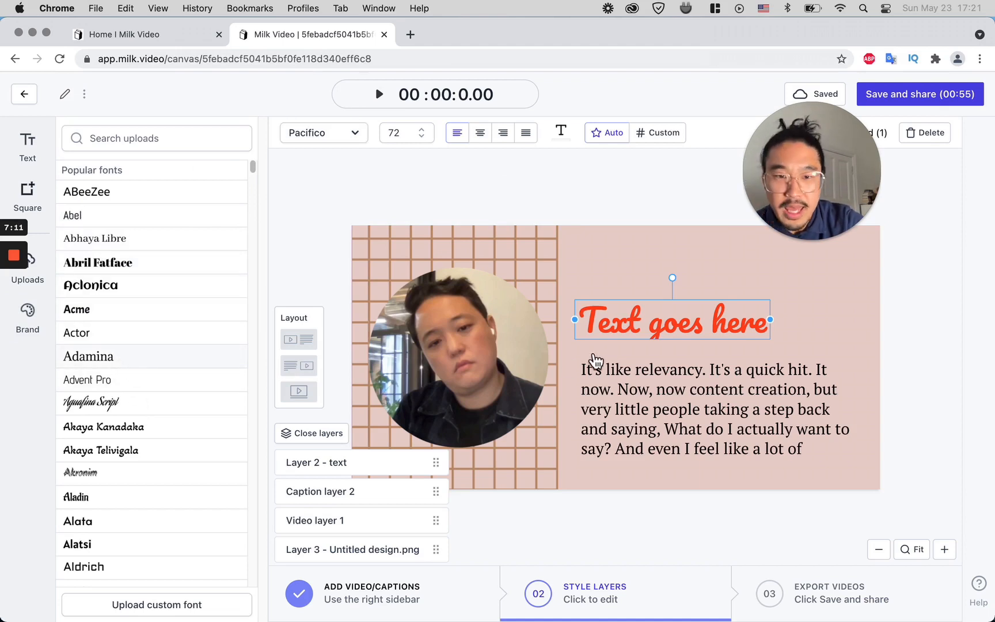
Step: Replace the title's placeholder text with "Create Engaging Thumbnails"
{"action": "left_click", "coordinate": [629, 320]}
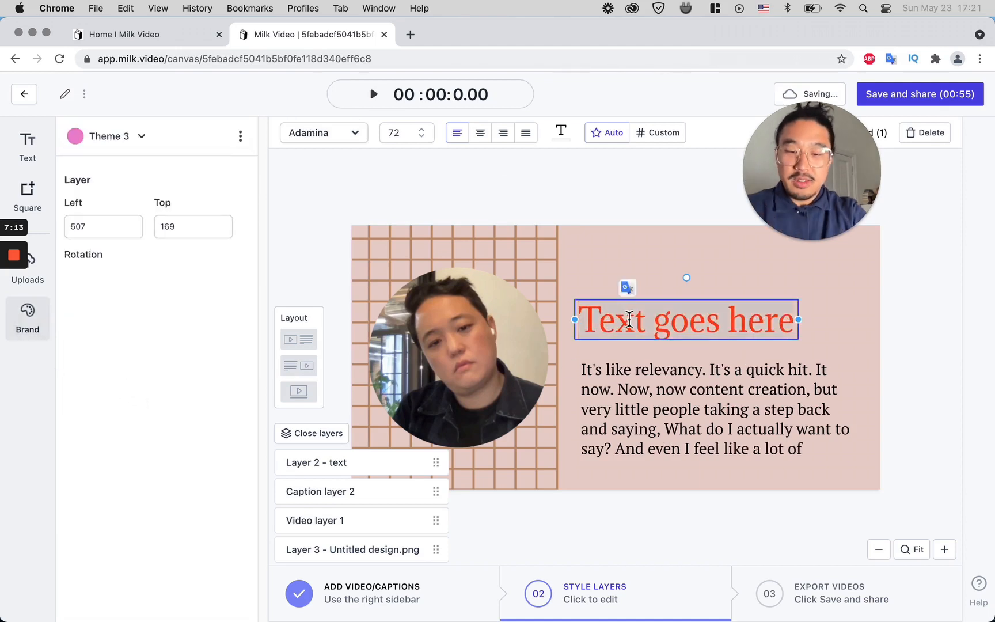
{"action": "type", "text": "Create"}
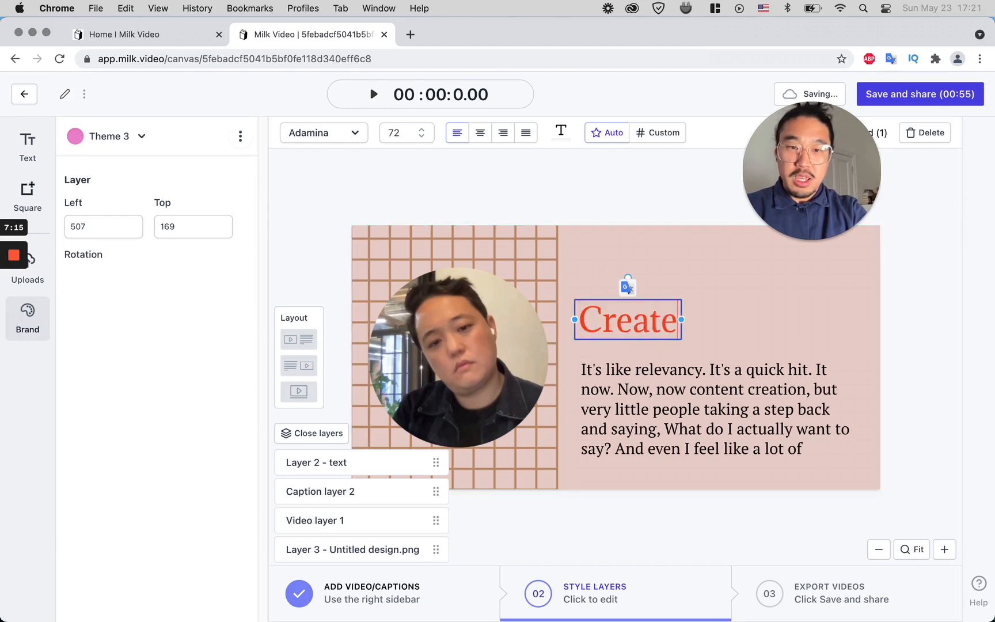
{"action": "type", "text": " Engaging"}
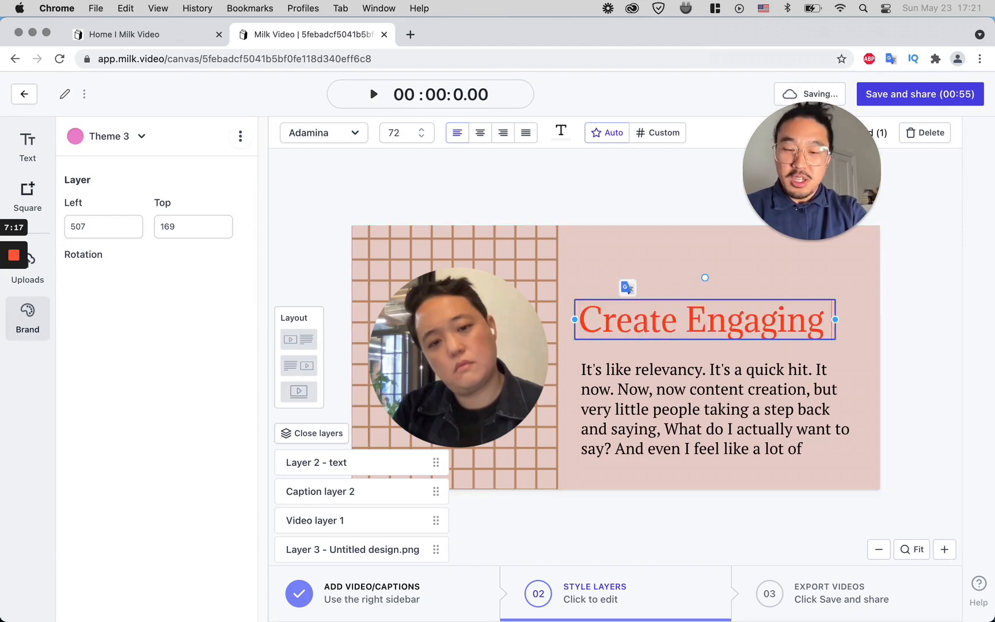
{"action": "type", "text": " Thumba"}
{"action": "key", "text": "BackSpace"}
{"action": "key", "text": "BackSpace"}
{"action": "type", "text": "bn"}
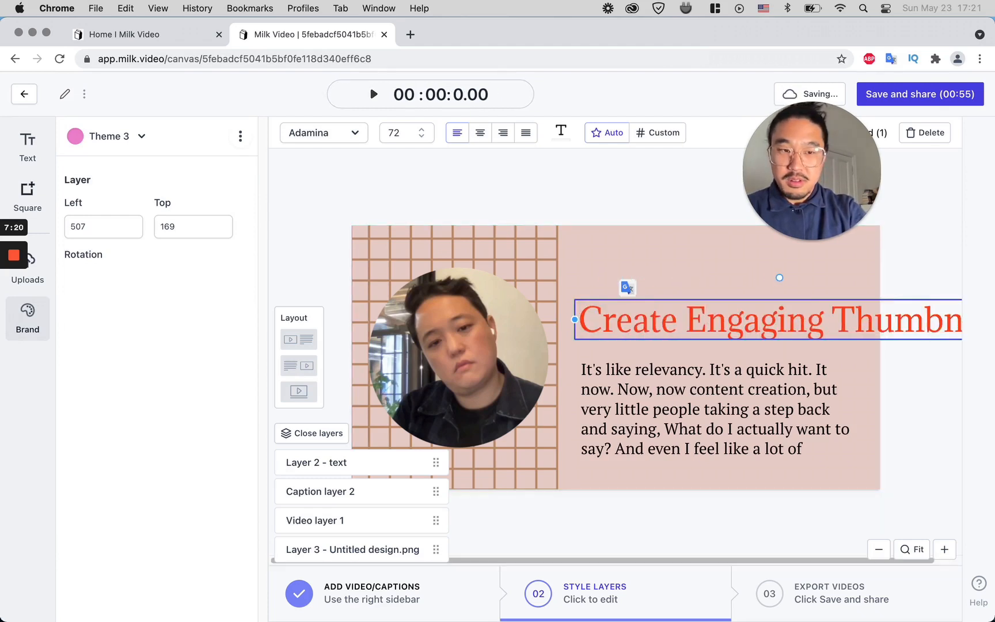
{"action": "left_click", "coordinate": [562, 296]}
Step: Move the title to 521 left above the captions, narrow it to wrap onto two lines, and nudge the captions slightly up
{"action": "left_click_drag", "start_coordinate": [643, 326], "coordinate": [505, 240]}
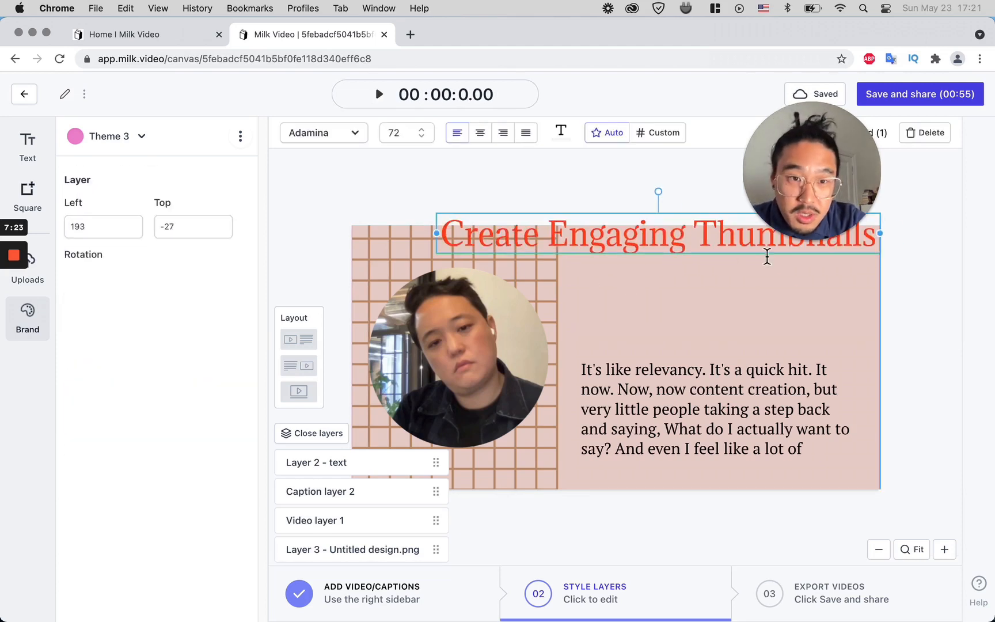
{"action": "left_click_drag", "start_coordinate": [858, 239], "coordinate": [202, 283]}
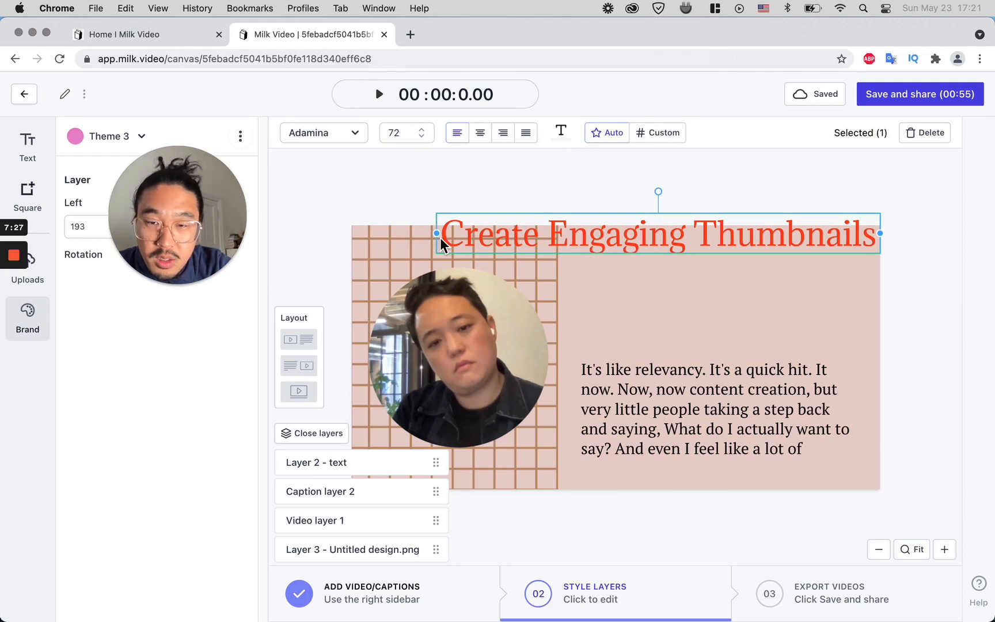
{"action": "left_click_drag", "start_coordinate": [442, 240], "coordinate": [584, 236]}
{"action": "left_click_drag", "start_coordinate": [659, 236], "coordinate": [654, 306]}
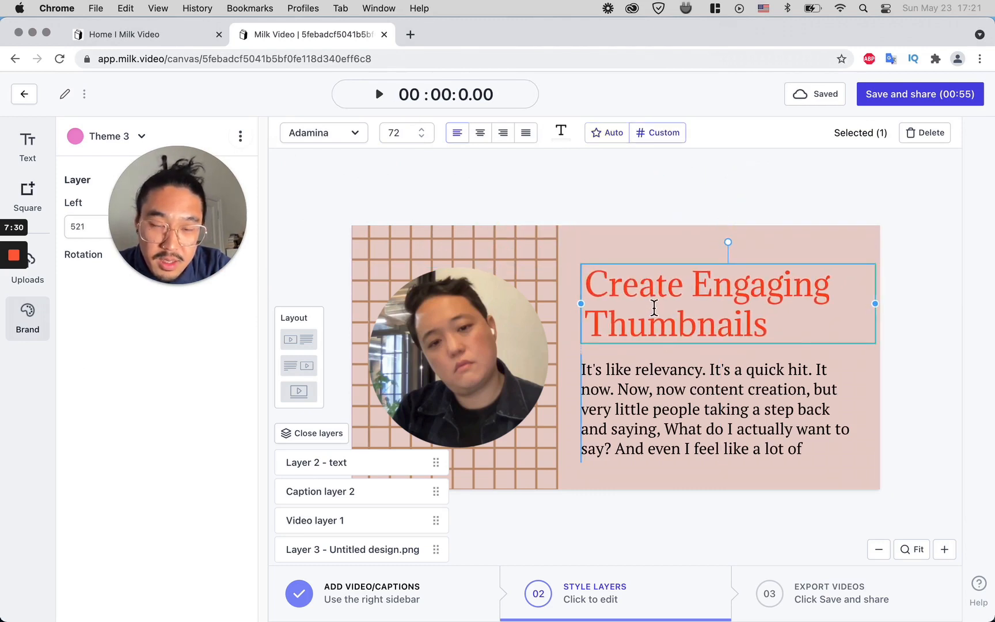
{"action": "left_click", "coordinate": [677, 429]}
{"action": "left_click", "coordinate": [353, 227]}
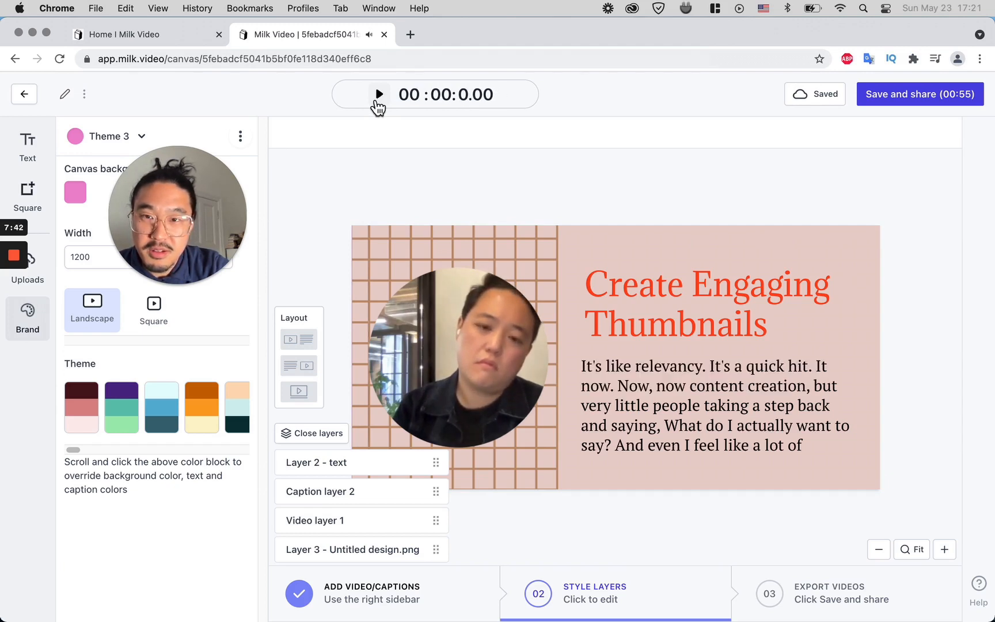
Step: Shift the video's circular crop to the other speaker and place the cropped video back over the grid half of the background
{"action": "left_click", "coordinate": [459, 350]}
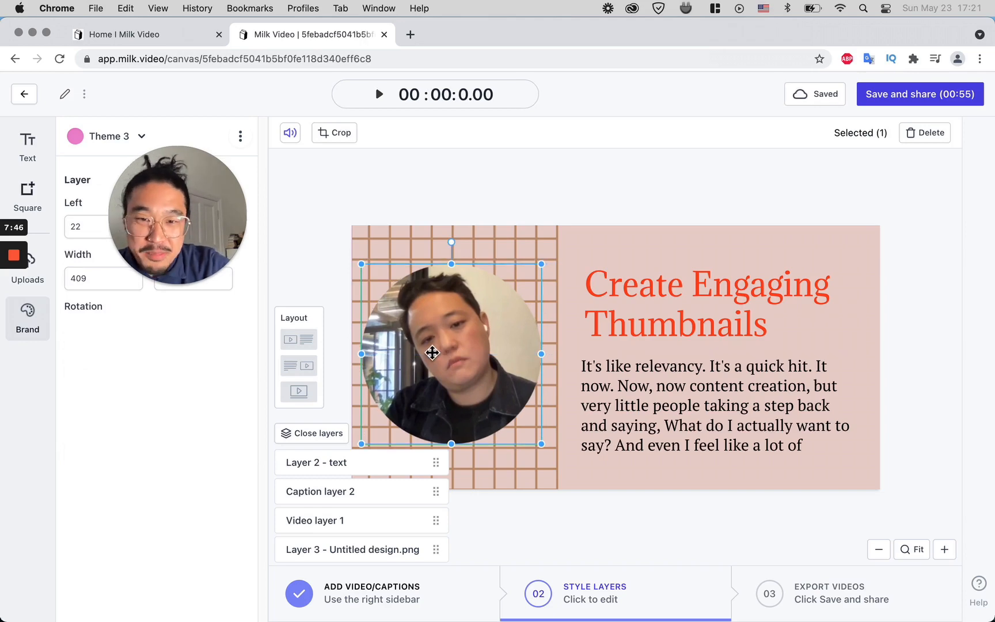
{"action": "left_click", "coordinate": [335, 136]}
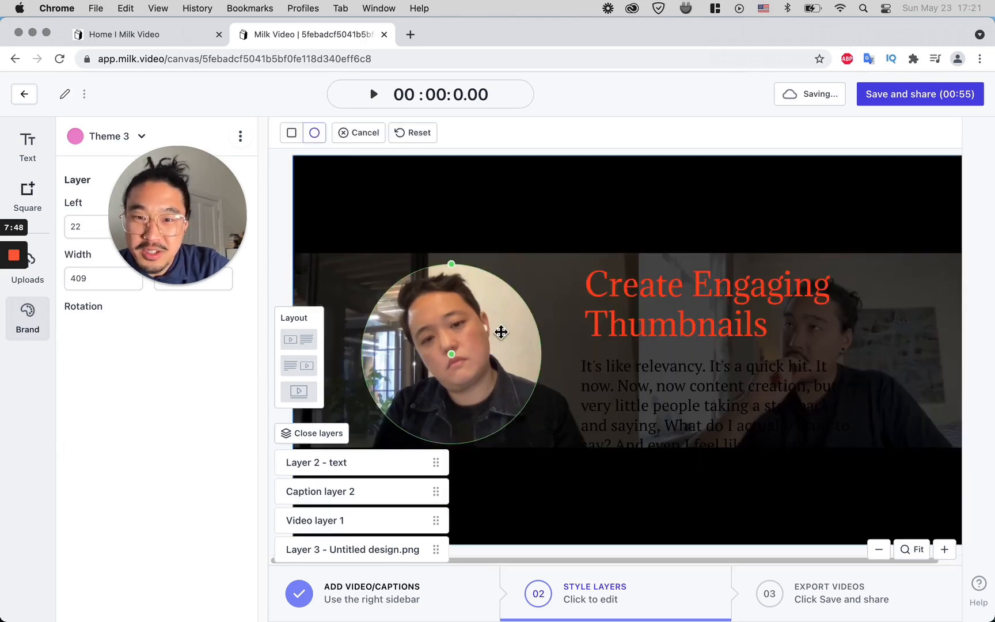
{"action": "left_click_drag", "start_coordinate": [452, 362], "coordinate": [809, 359]}
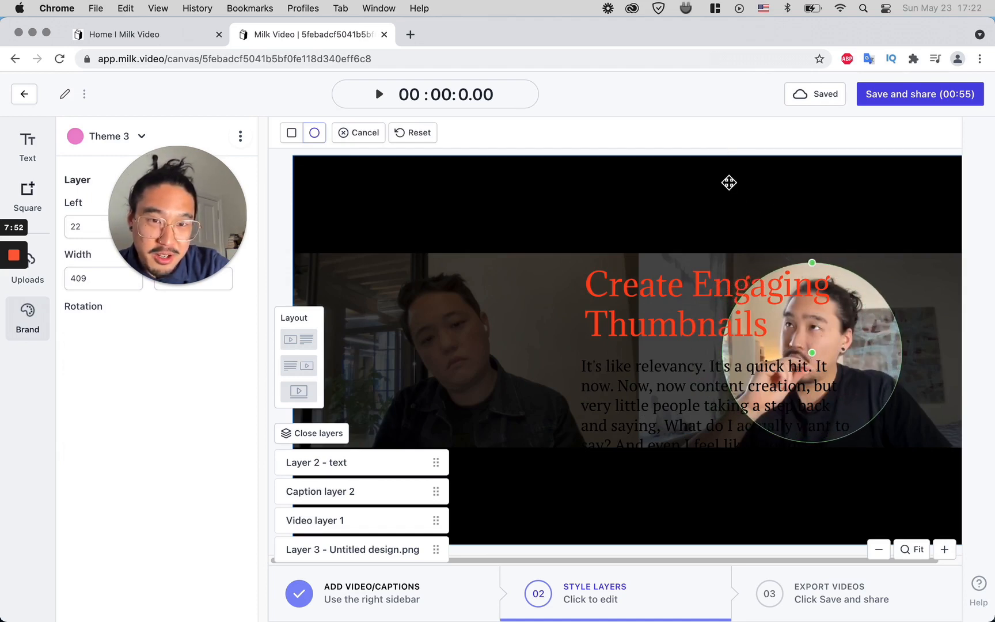
{"action": "left_click", "coordinate": [526, 156]}
{"action": "left_click_drag", "start_coordinate": [877, 400], "coordinate": [529, 398]}
{"action": "left_click", "coordinate": [650, 266]}
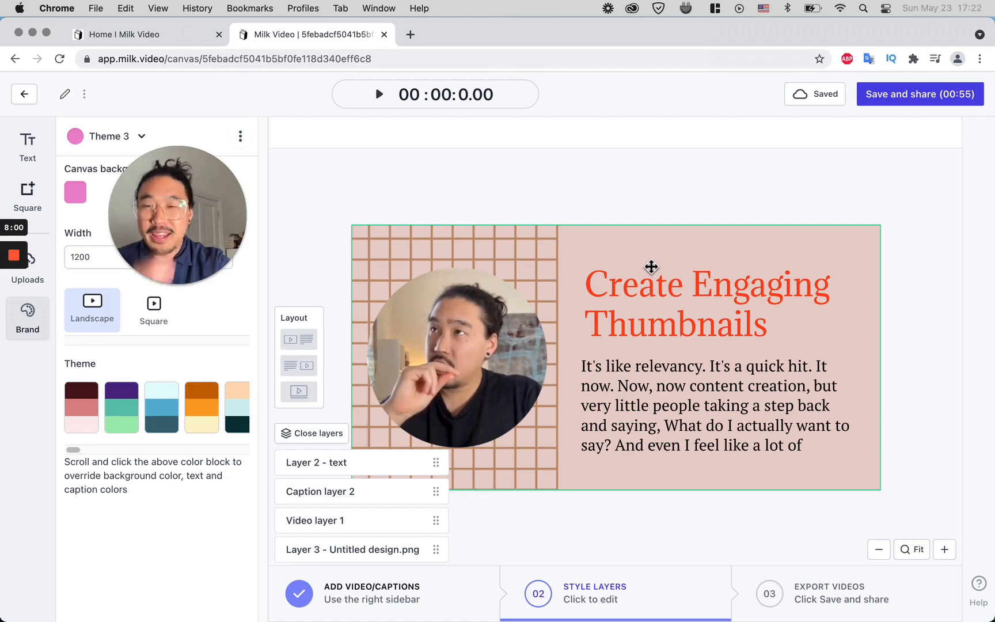
Step: Switch to Canva, apply the free "5 Minuten Hautpflege" beauty thumbnail template to the design, and return to the Milk Video canvas
{"action": "key", "text": "ctrl+Up"}
{"action": "left_click", "coordinate": [679, 224]}
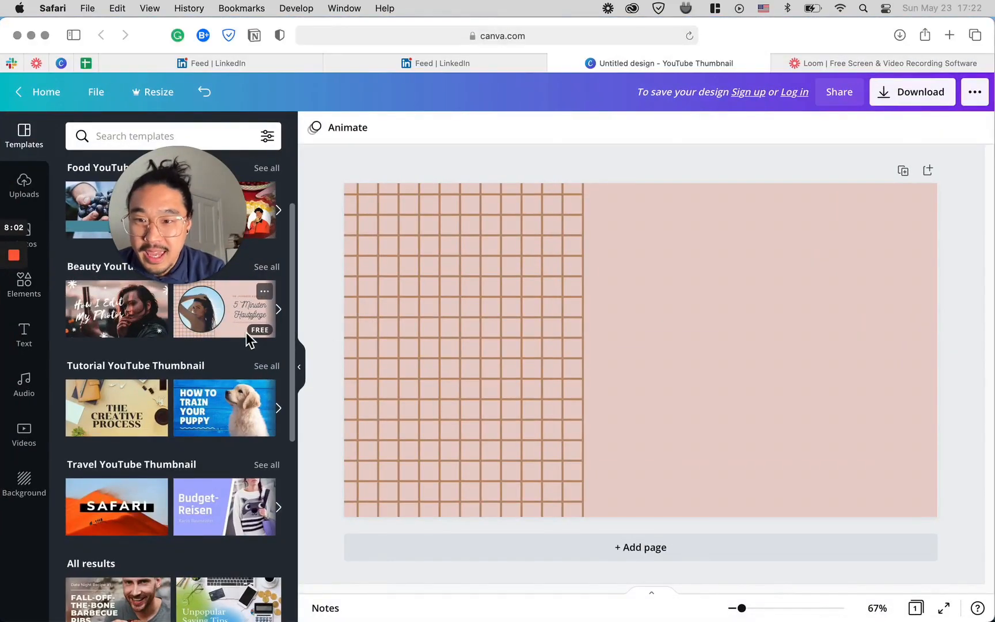
{"action": "left_click", "coordinate": [257, 325]}
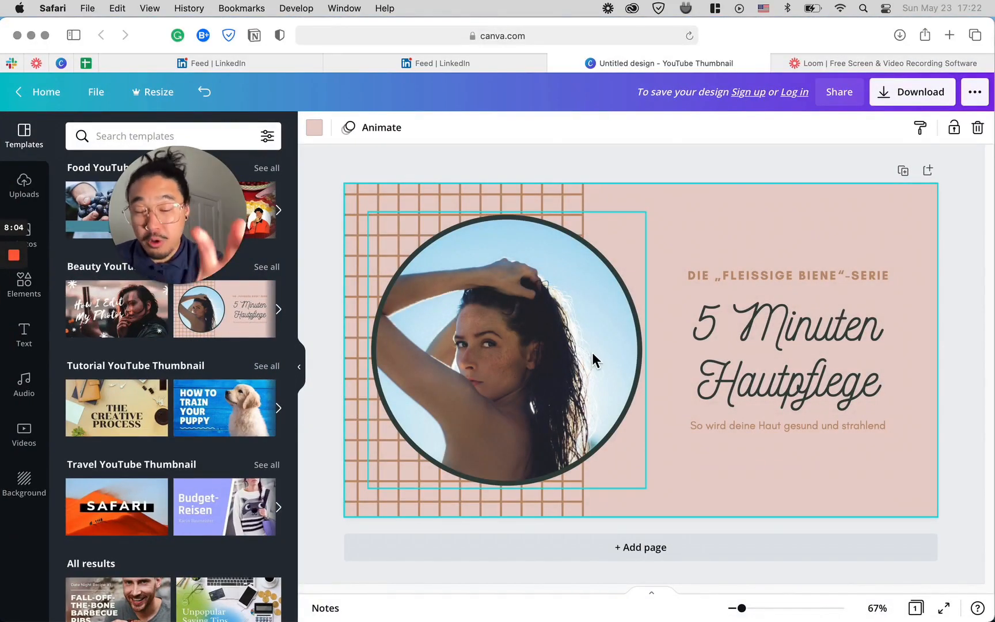
{"action": "key", "text": "ctrl+Up"}
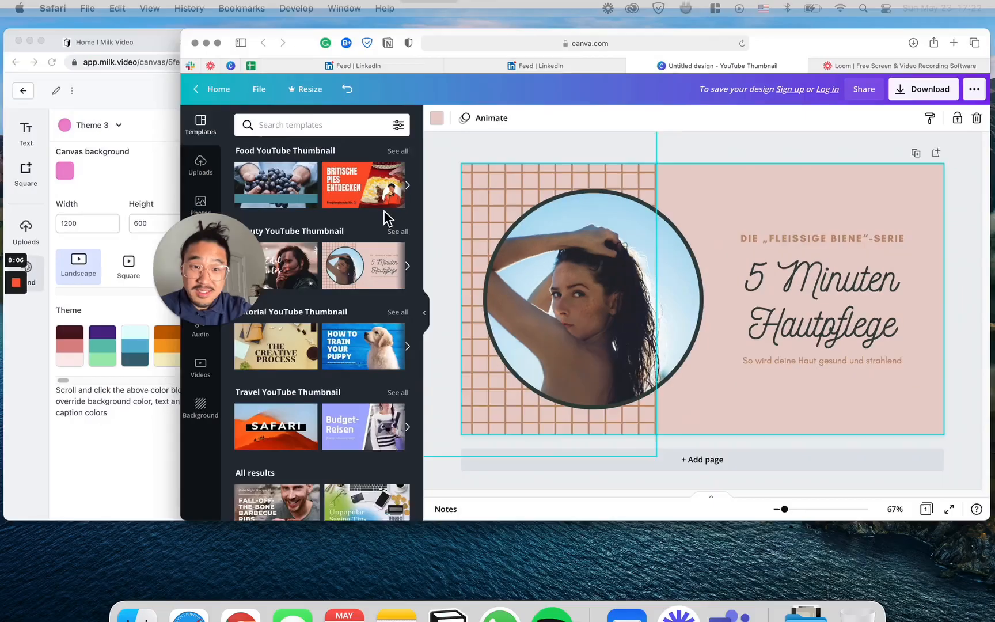
{"action": "left_click", "coordinate": [233, 173]}
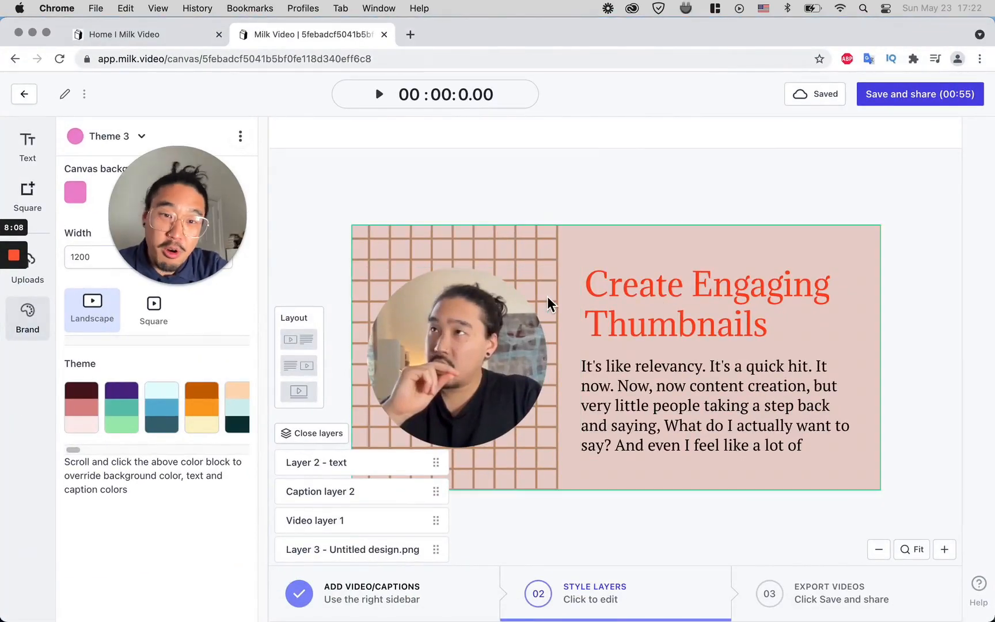
Step: Play the finished clip to preview the video, title and caption highlighting
{"action": "left_click_drag", "start_coordinate": [193, 239], "coordinate": [293, 203]}
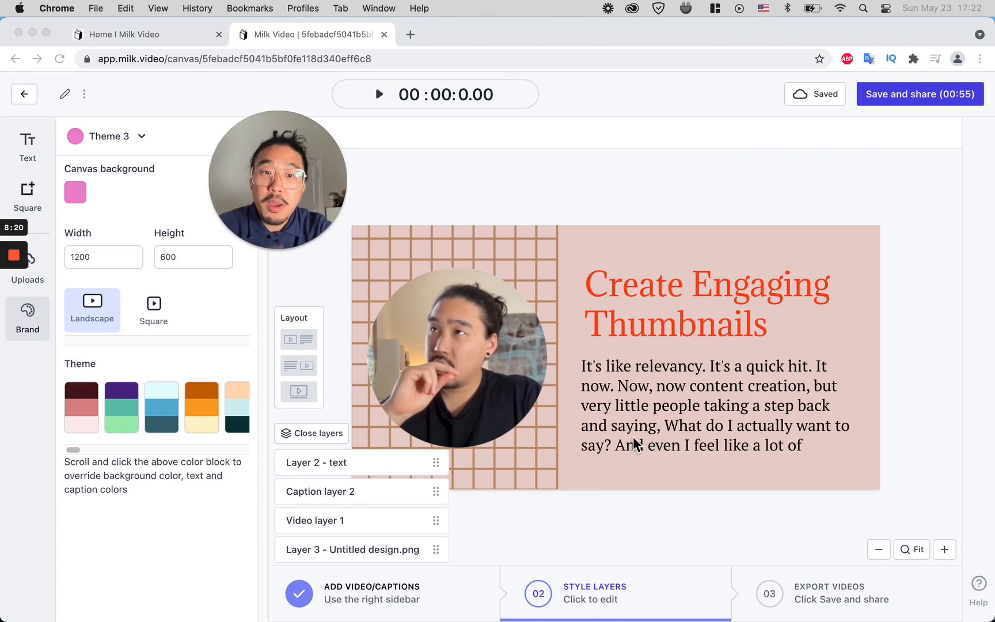
{"action": "left_click", "coordinate": [380, 95]}
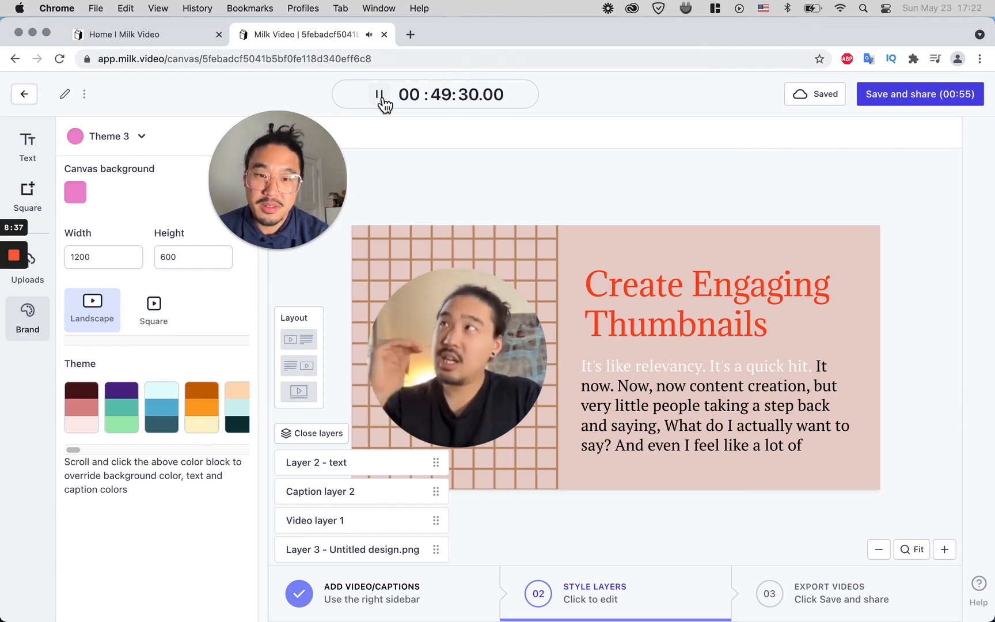
{"action": "left_click_drag", "start_coordinate": [303, 186], "coordinate": [176, 202]}
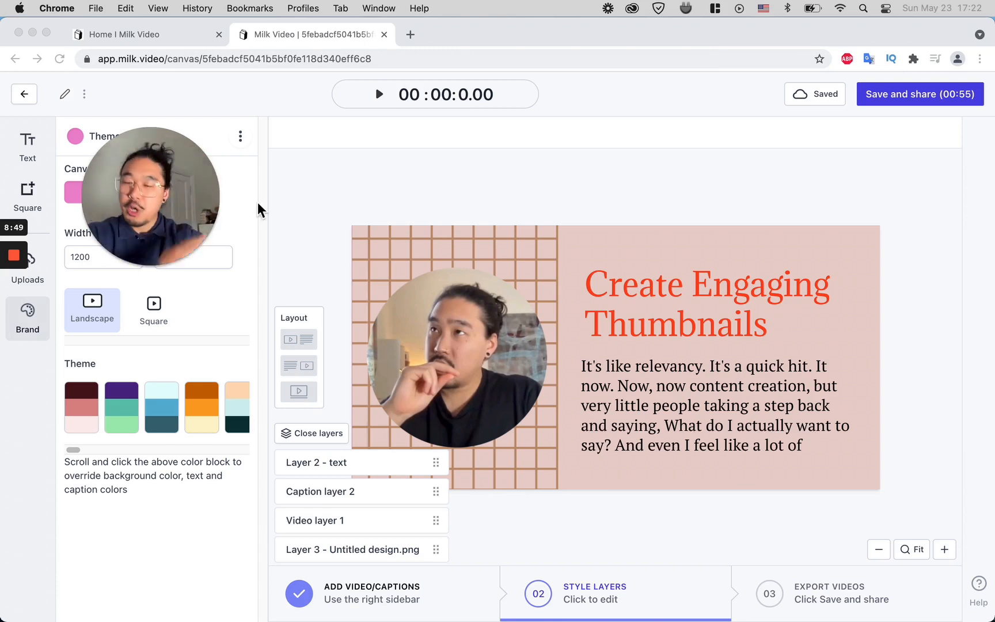
{"action": "left_click_drag", "start_coordinate": [163, 199], "coordinate": [185, 147]}
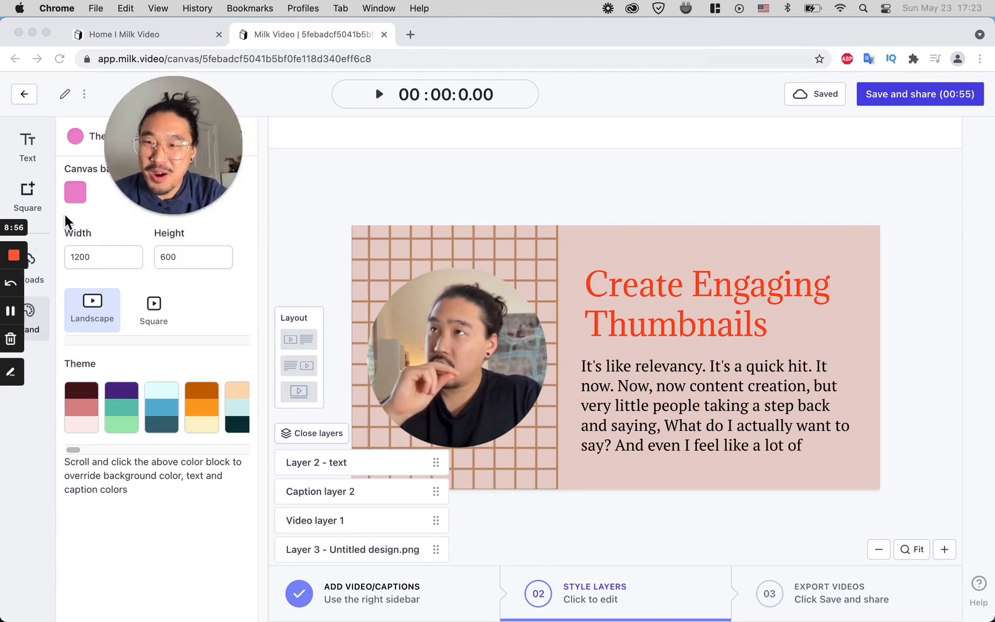
{"action": "mouse_move", "coordinate": [17, 266]}
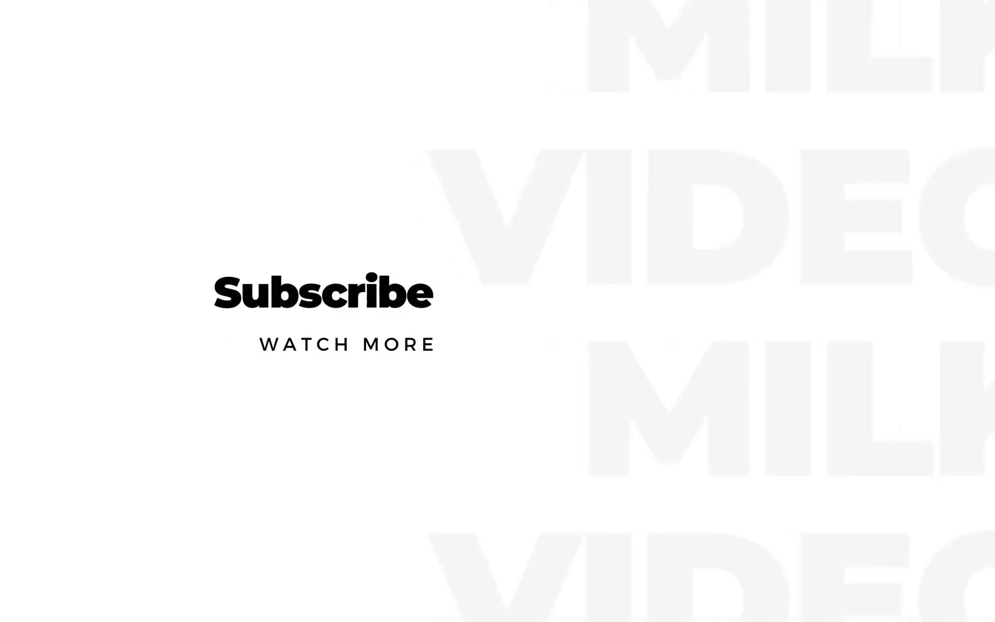